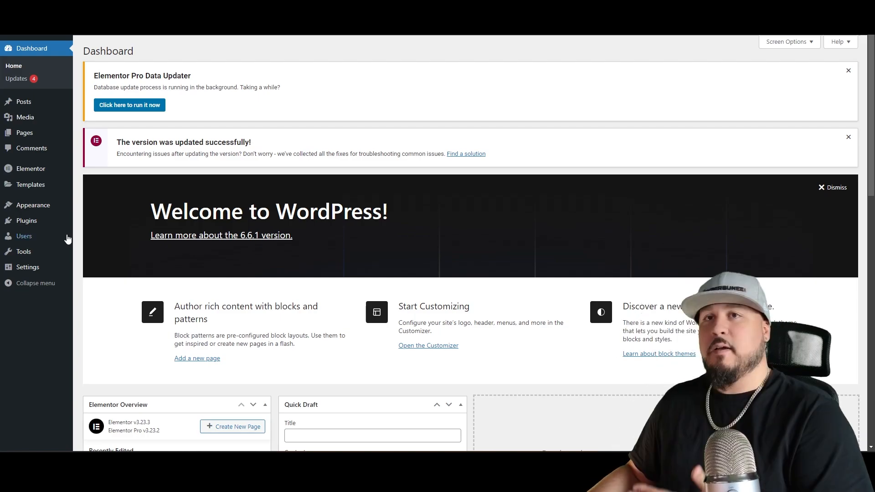
Find the WooCommerce plugin by Automattic among the available plugins, install it and activate it.
mouse_move(32, 225)
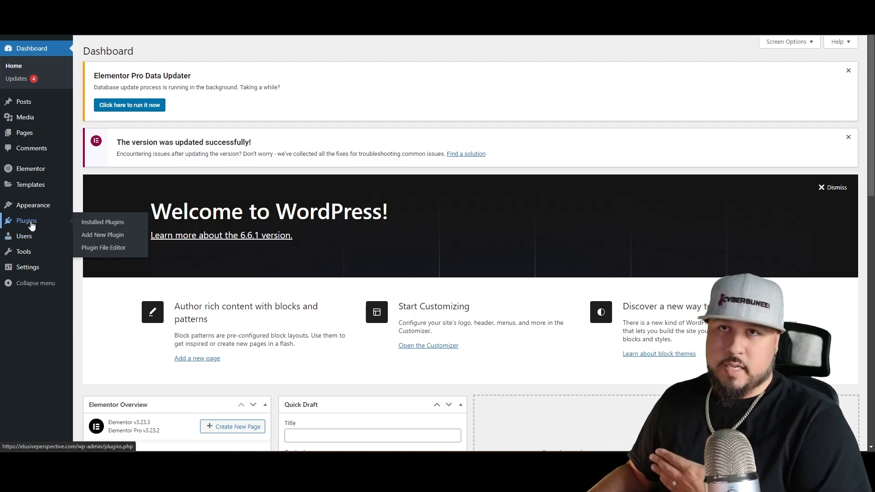
left_click(113, 238)
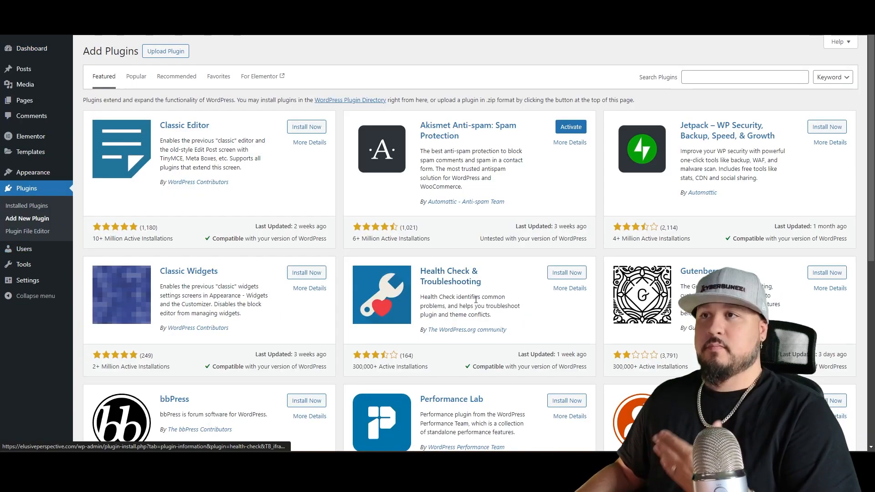
left_click(739, 76)
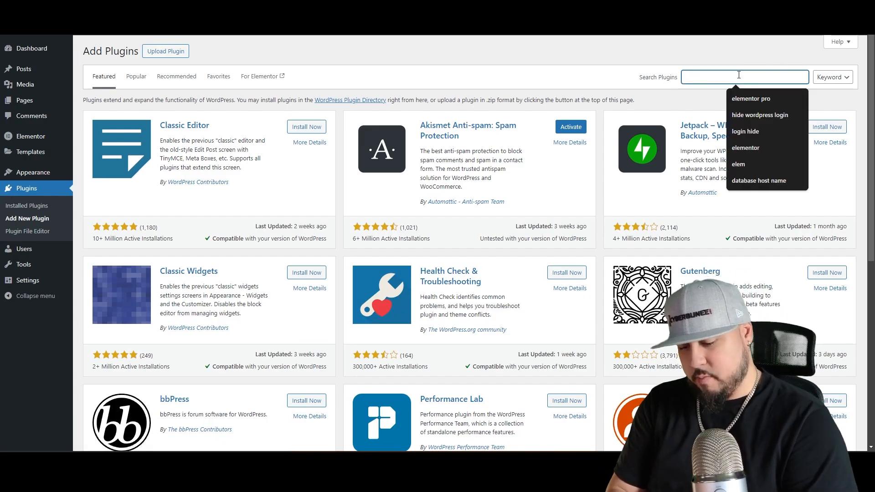
type("woocommerce")
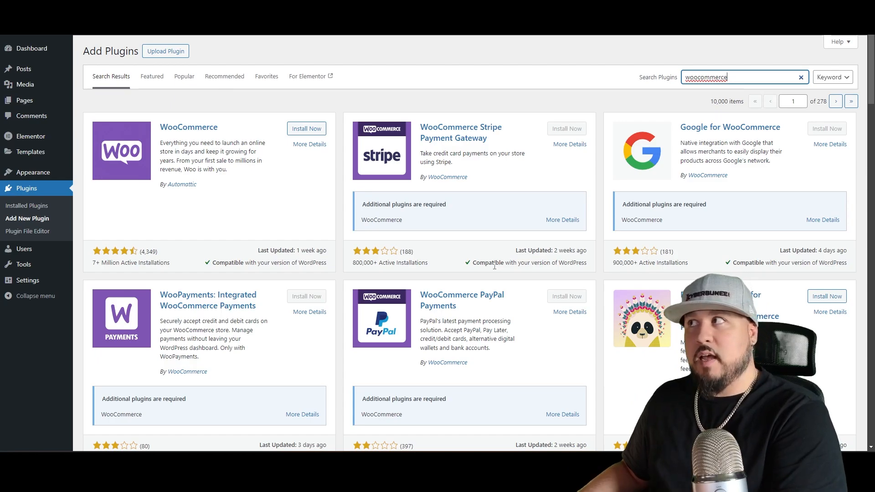
left_click(306, 129)
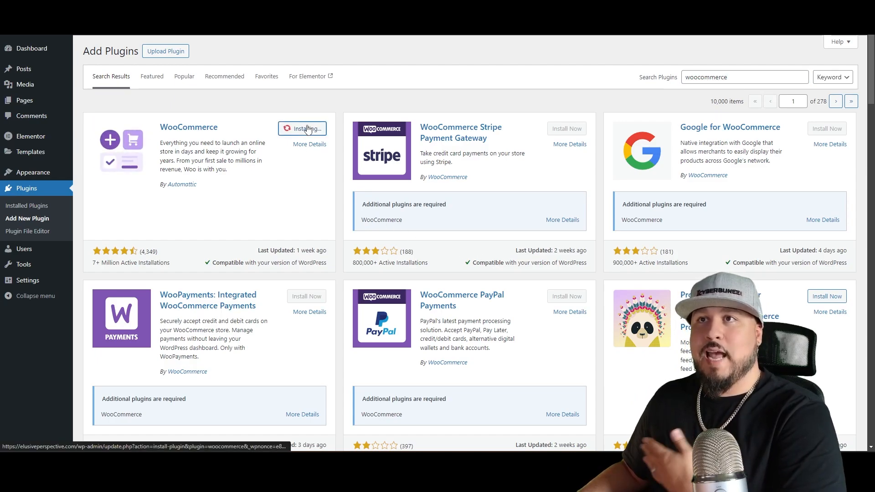
left_click(310, 128)
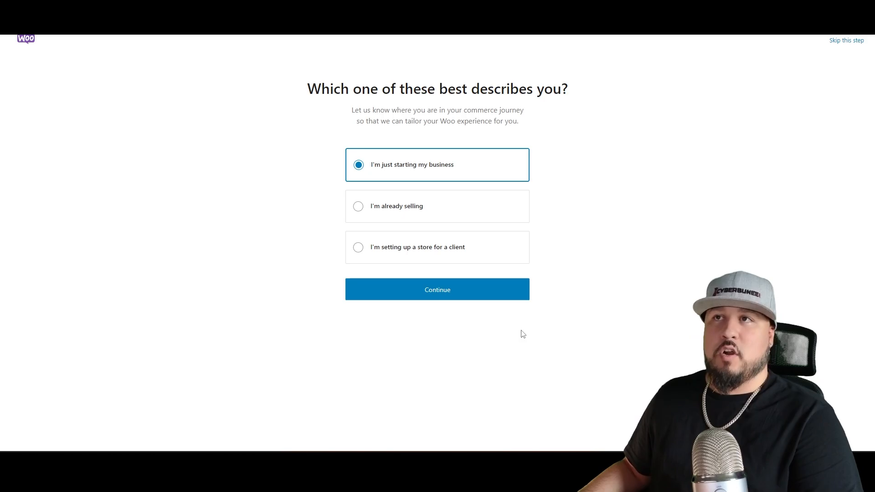
Complete the store profile with "I'm just starting my business" and all free features except Showcase your products with Pinterest.
left_click(456, 294)
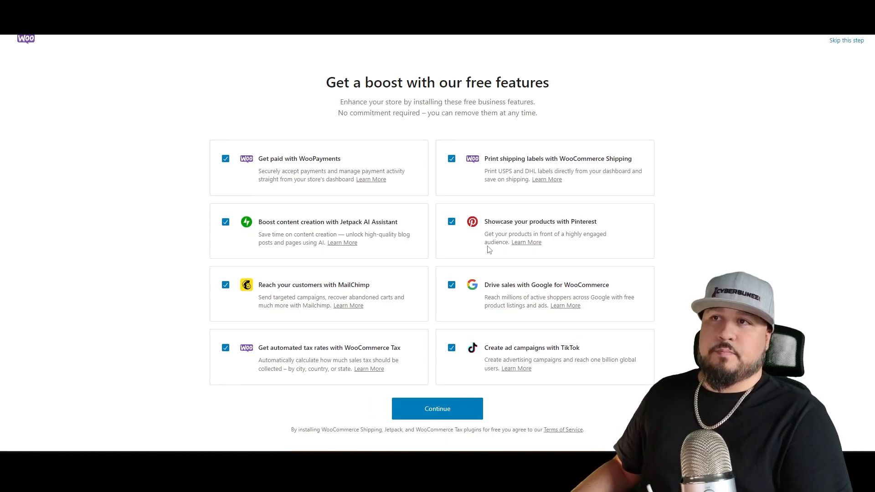
left_click(452, 224)
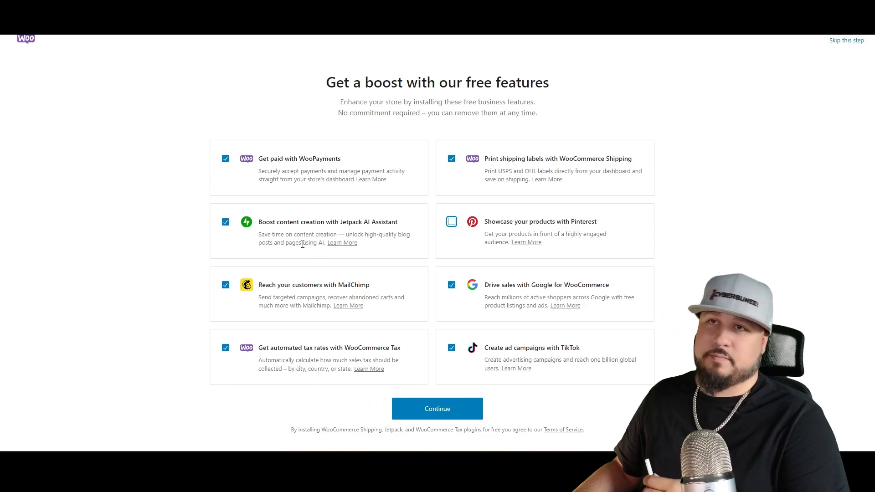
left_click(438, 410)
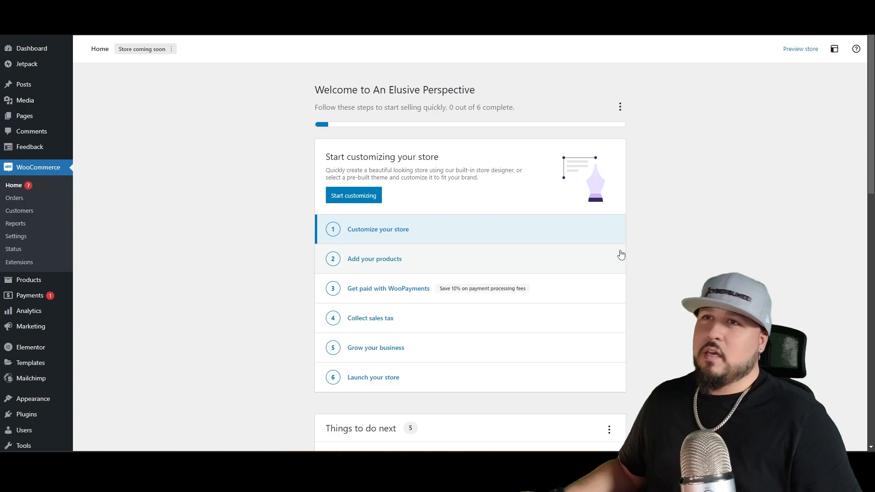
Start customizing the store, and view the product types offered for adding products before returning to the setup list.
left_click(371, 199)
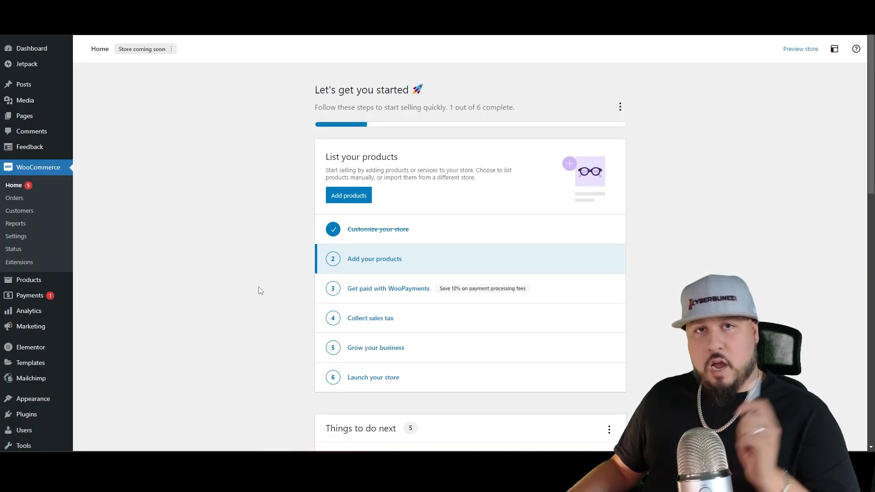
left_click(387, 261)
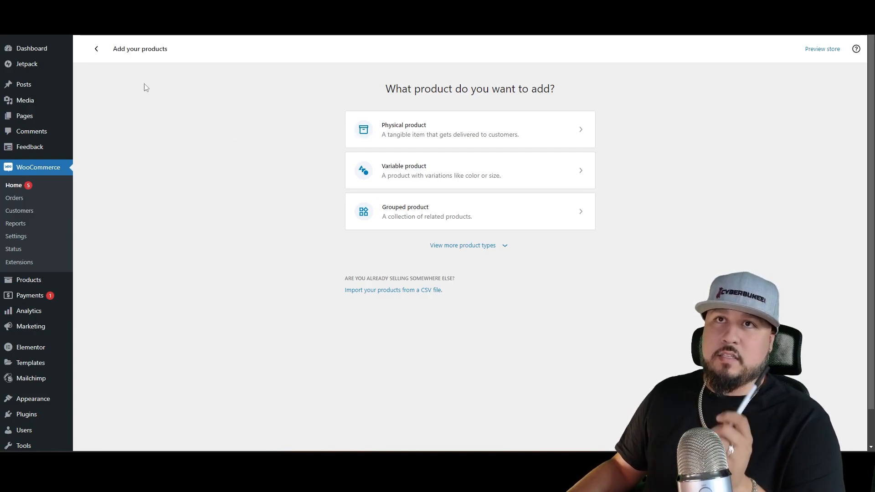
left_click(96, 48)
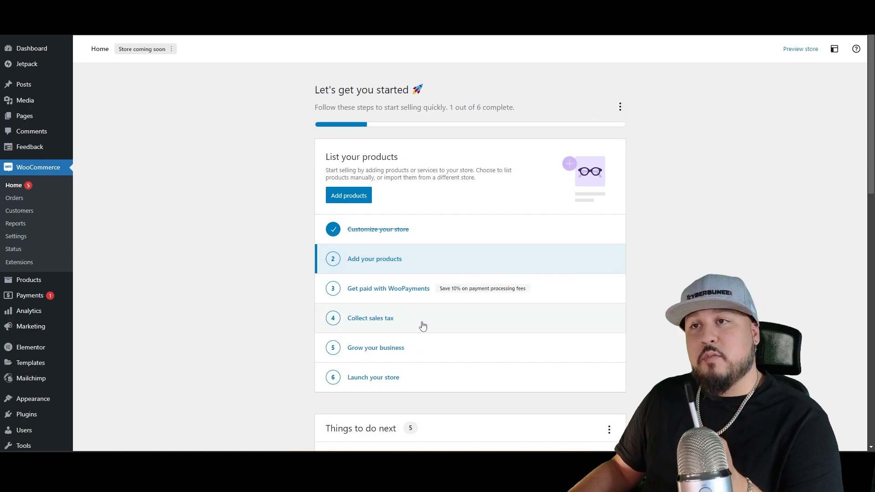
Open the Get paid with WooPayments setup task and start verifying the business details.
left_click(382, 292)
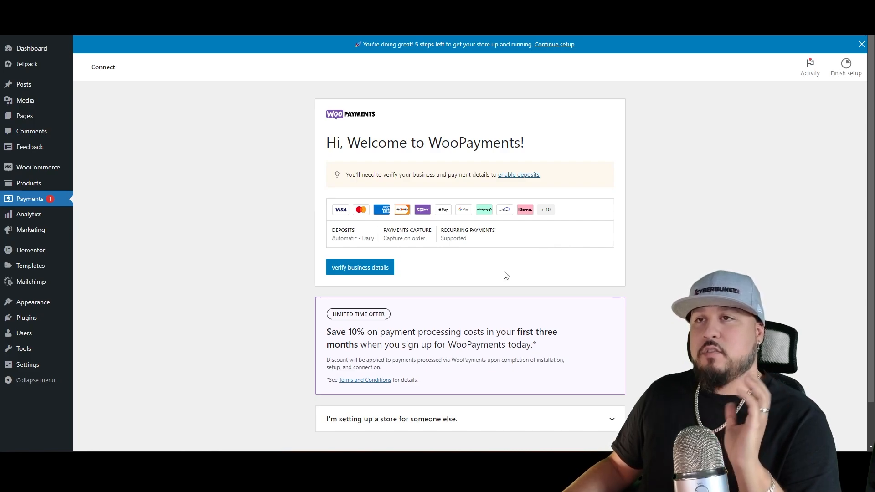
scroll(520, 258, "down", 1)
scroll(519, 258, "down", 1)
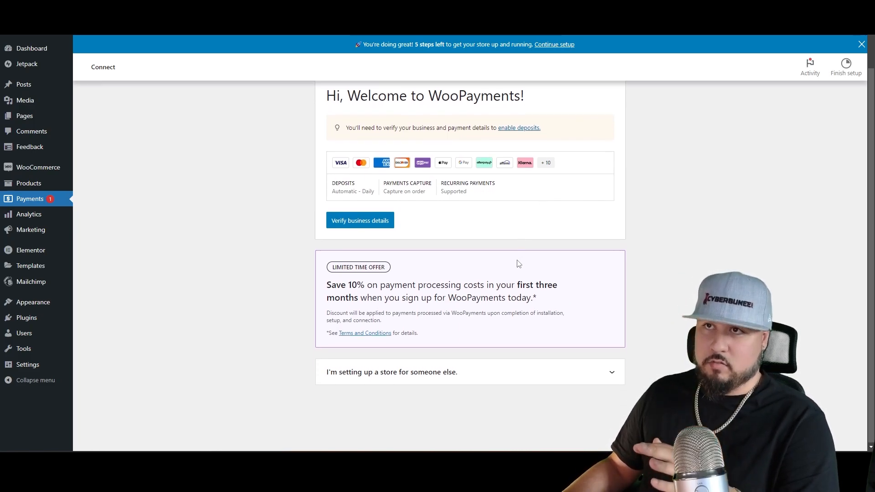
scroll(518, 257, "up", 2)
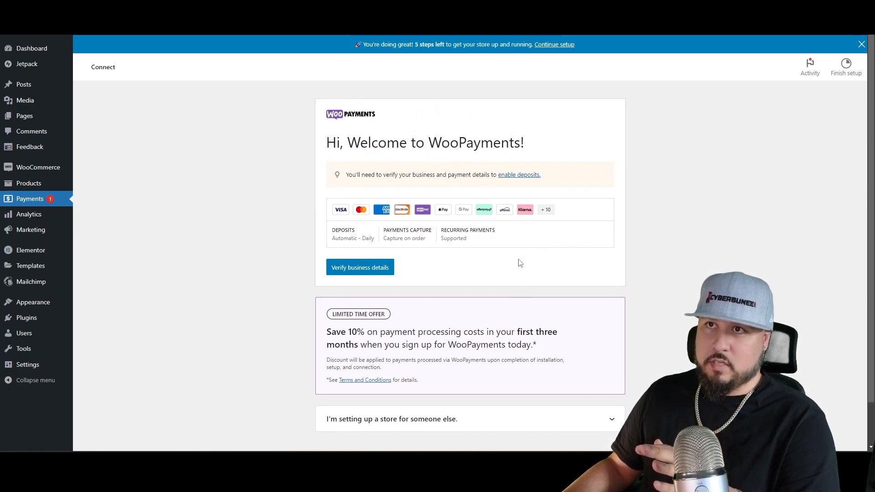
left_click(352, 269)
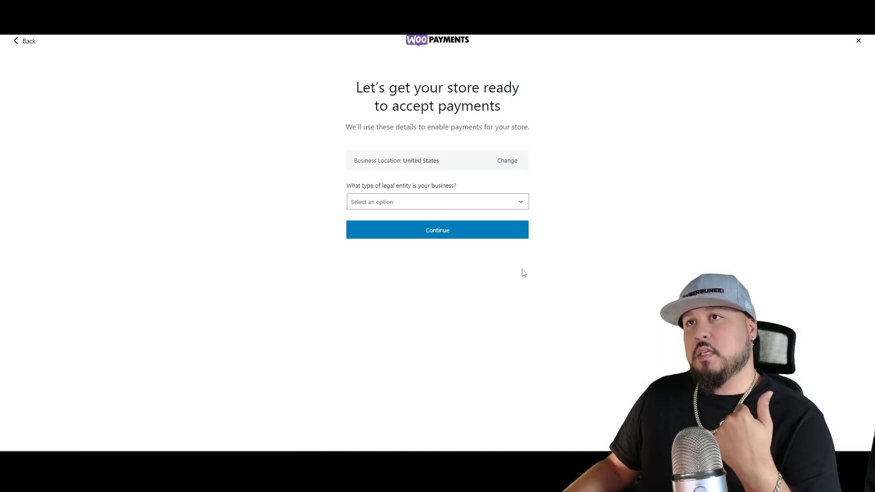
Set the business's legal entity type to Company and its category to Multi-member LLC, and continue the payments setup.
left_click(451, 202)
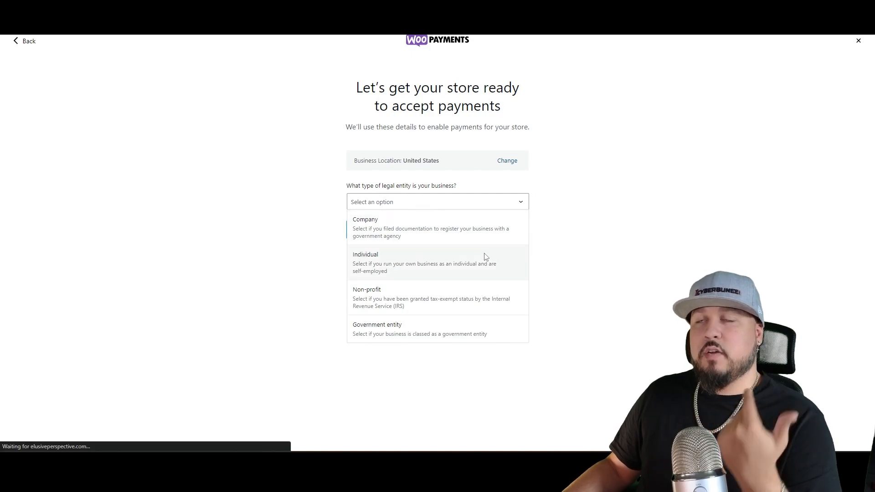
left_click(391, 232)
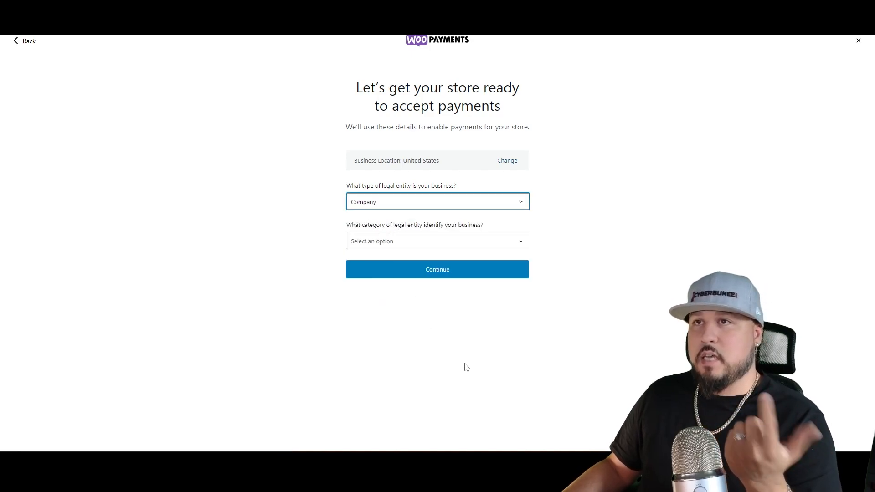
left_click(422, 246)
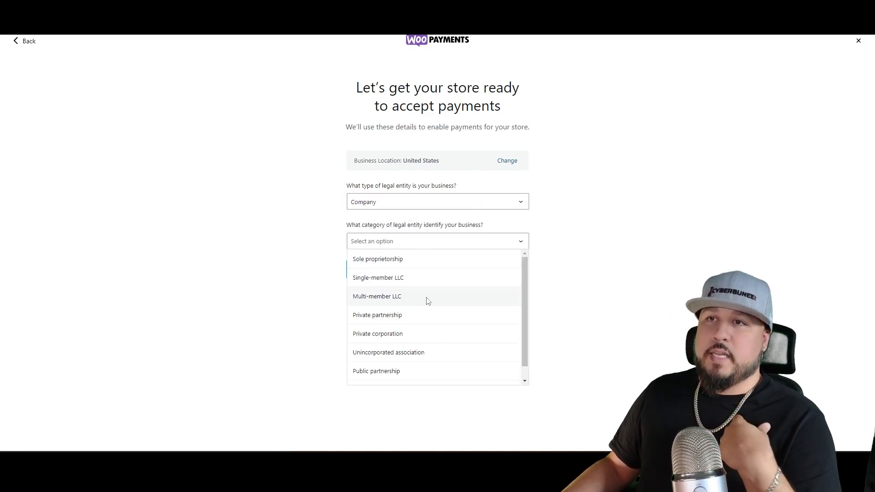
left_click(399, 299)
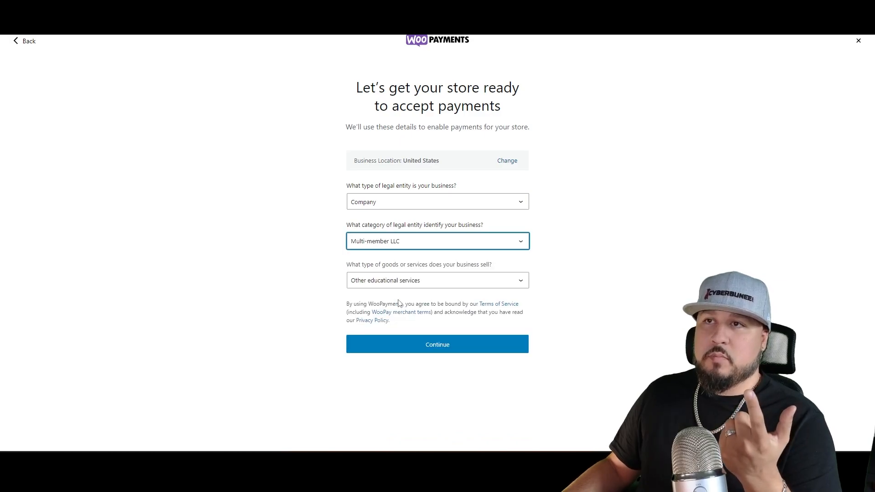
left_click(437, 344)
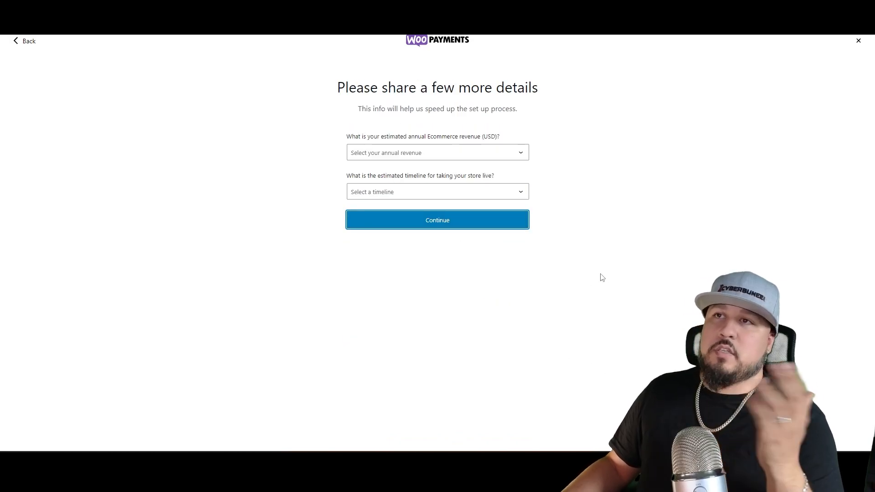
Set the estimated annual revenue to Less than $250k and the go-live timeline to Within 1 month, and continue.
left_click(422, 156)
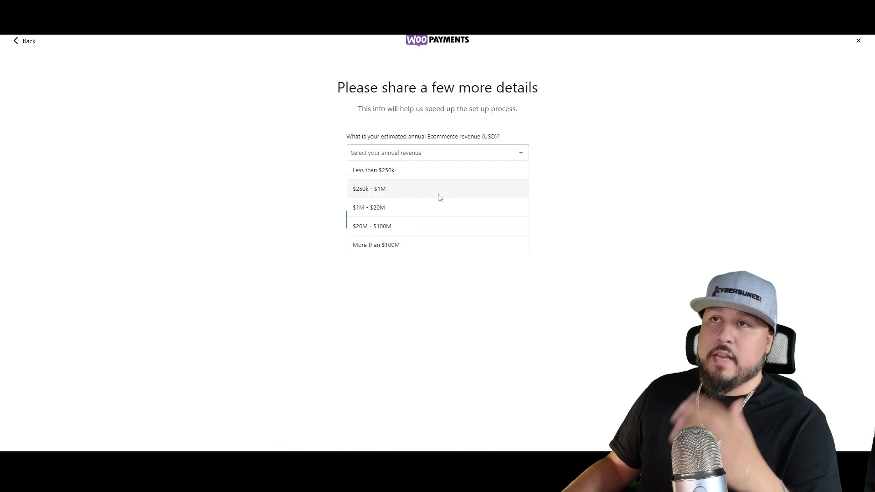
left_click(387, 171)
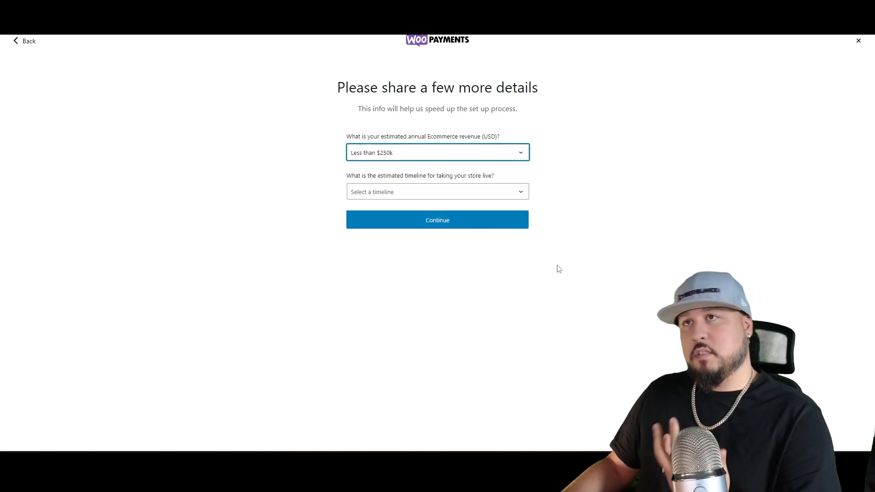
left_click(437, 196)
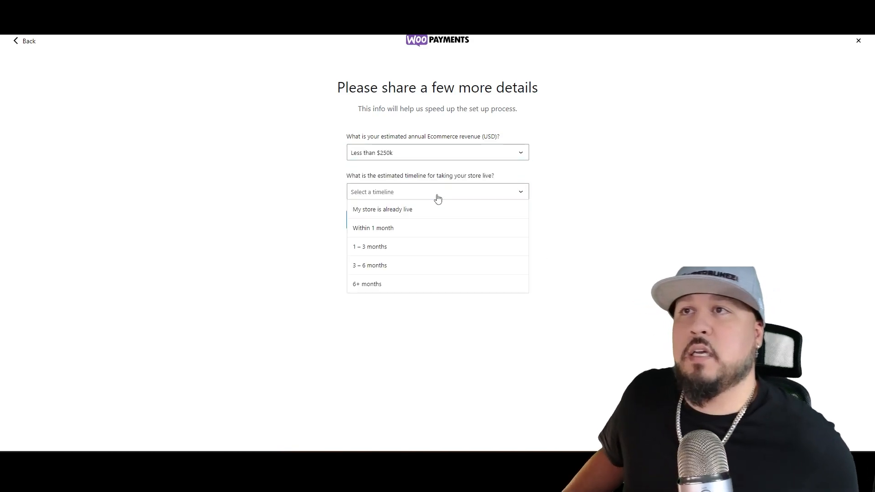
left_click(411, 231)
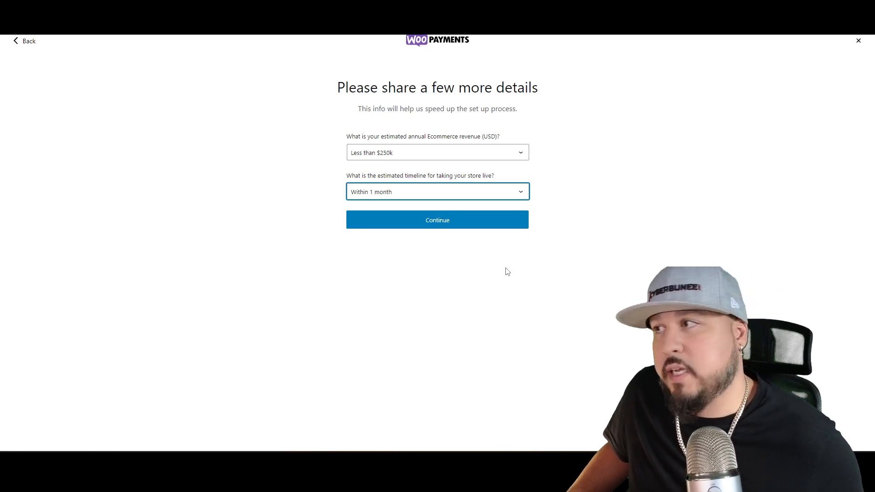
left_click(438, 223)
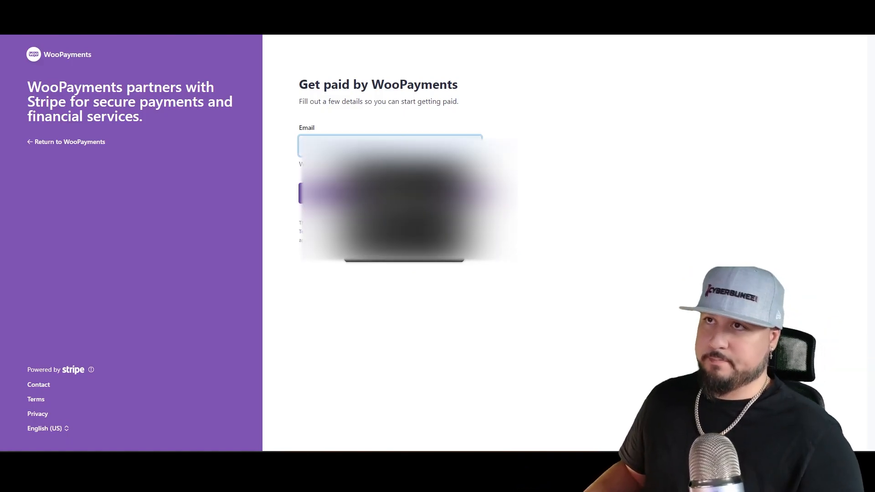
Submit the account e-mail and continue with the first saved Stripe business instead of creating a new one.
left_click(405, 193)
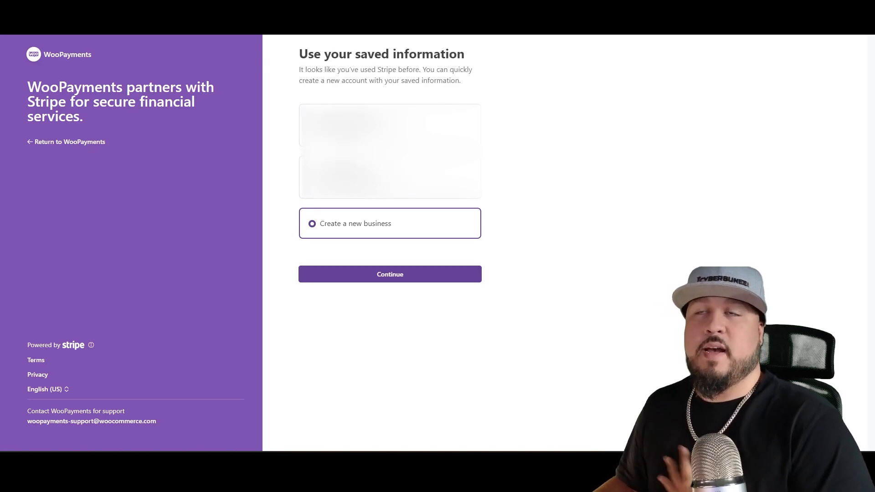
left_click(389, 126)
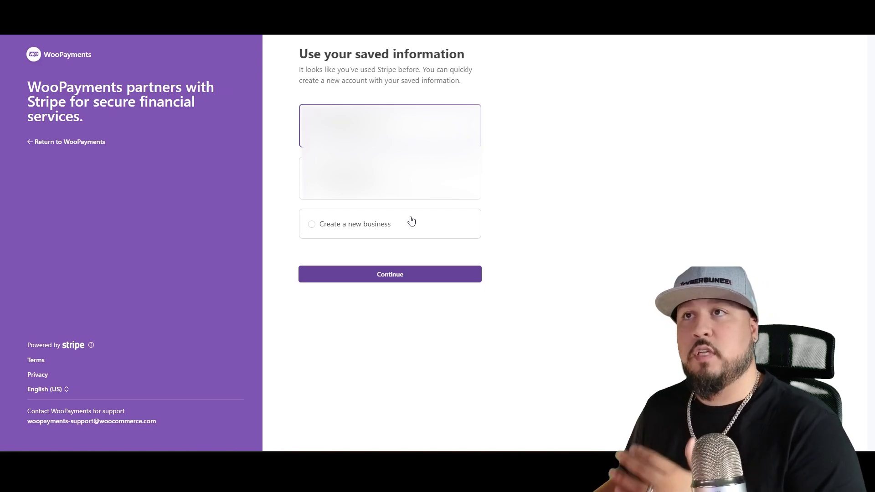
left_click(357, 229)
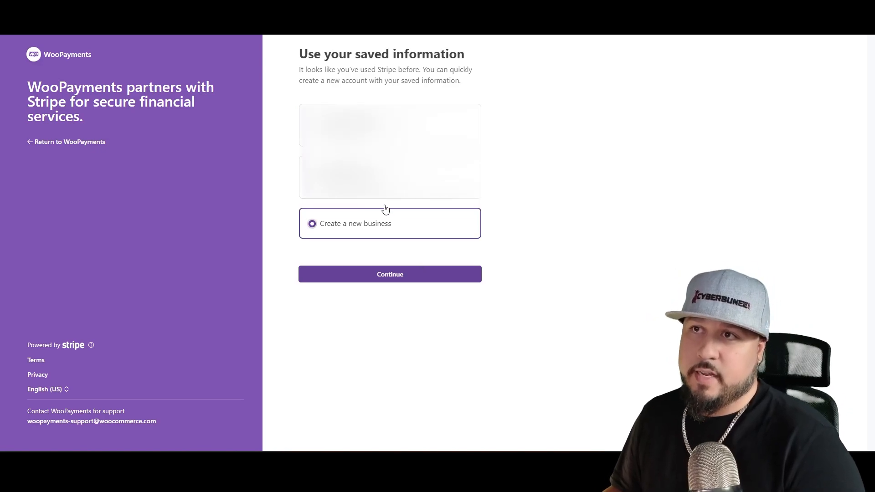
left_click(389, 125)
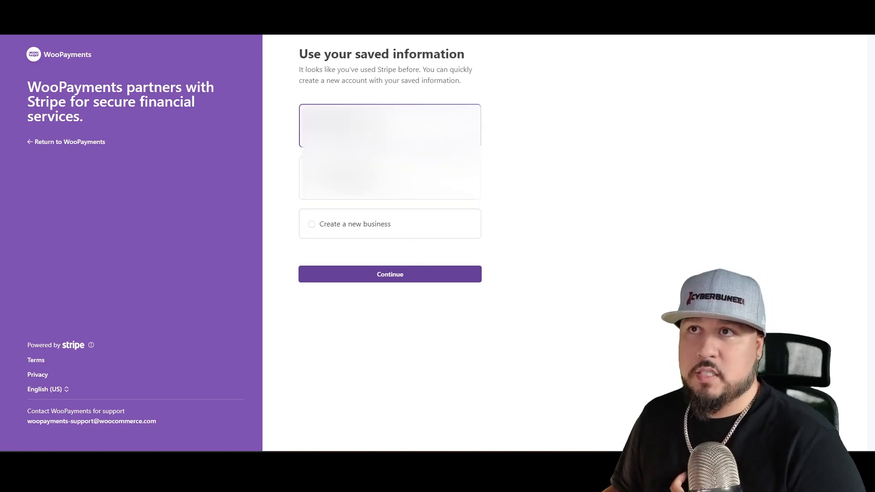
left_click(408, 281)
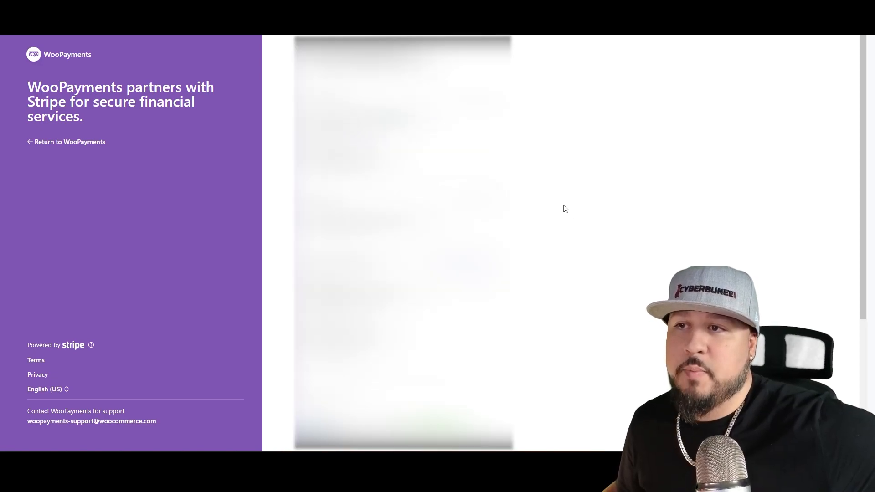
Review the saved business information down to the end of the page and submit it for verification.
scroll(565, 206, "down", 5)
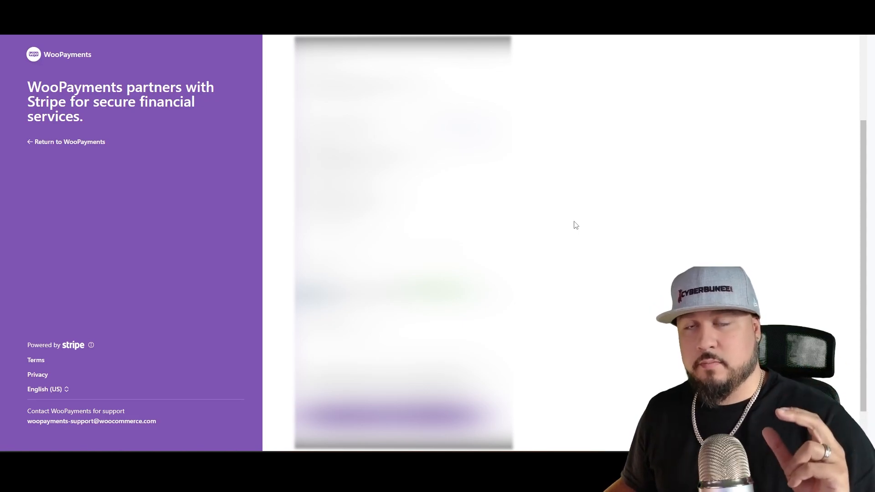
scroll(577, 225, "up", 2)
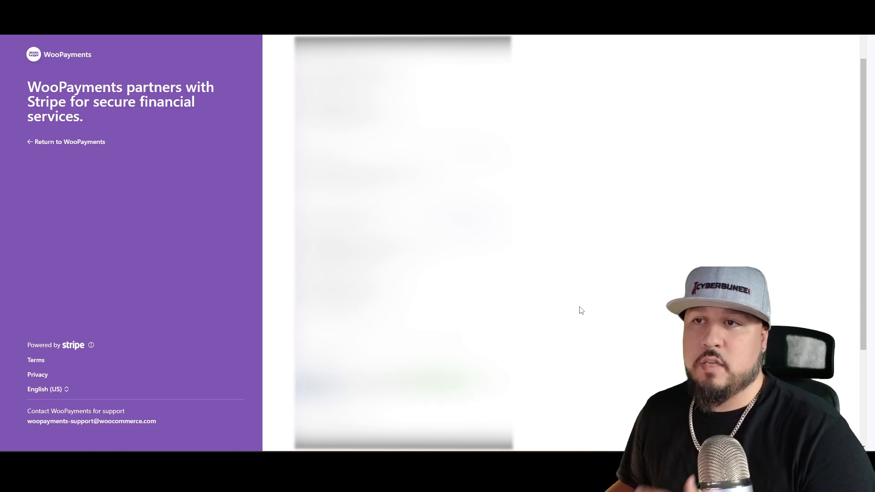
scroll(581, 311, "down", 3)
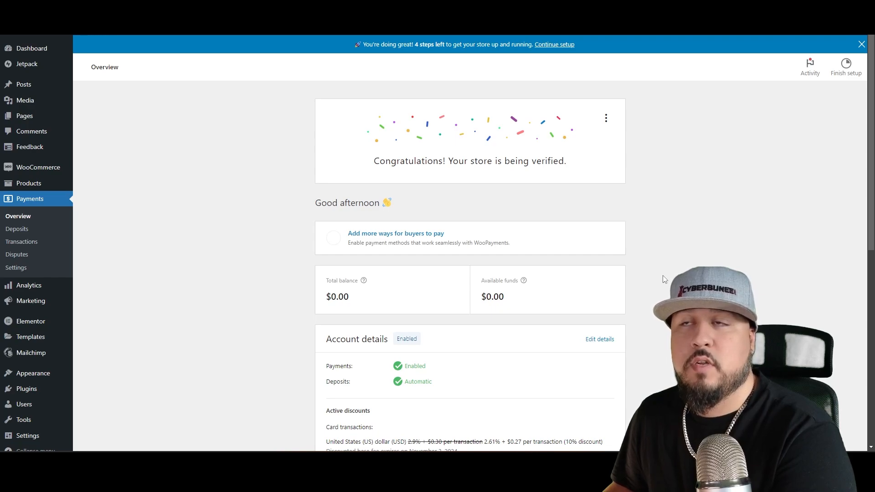
Enable Affirm, Afterpay and Klarna as additional payment methods and continue until the enablement is complete.
left_click(373, 239)
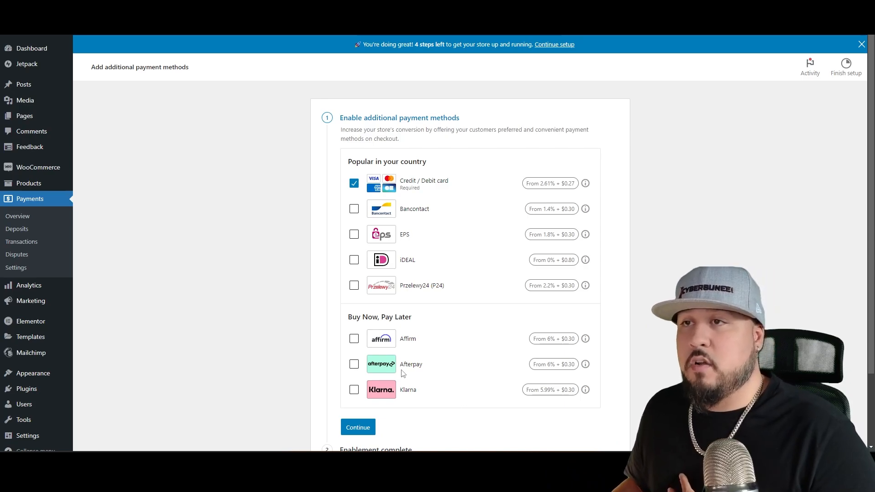
left_click(354, 339)
left_click(355, 366)
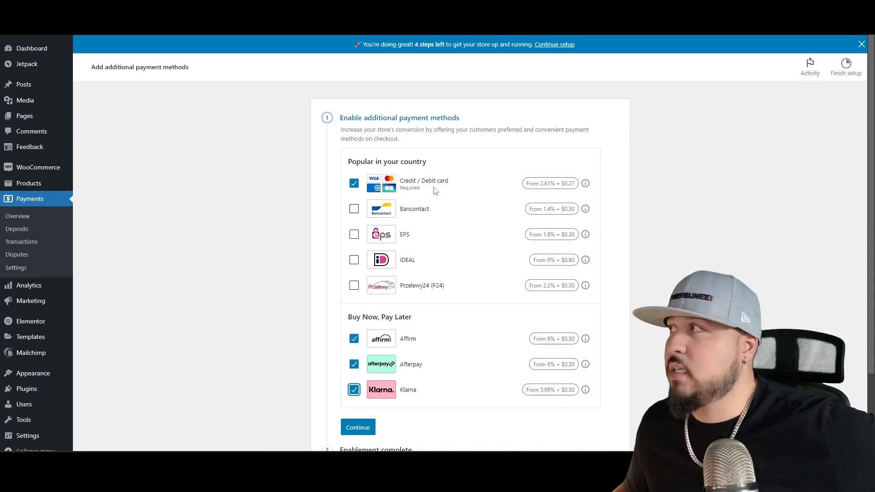
scroll(439, 230, "down", 2)
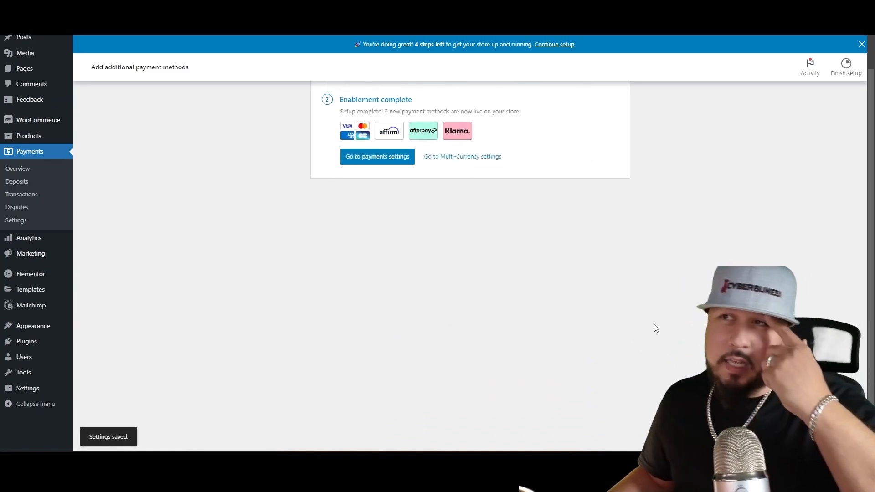
scroll(656, 325, "up", 1)
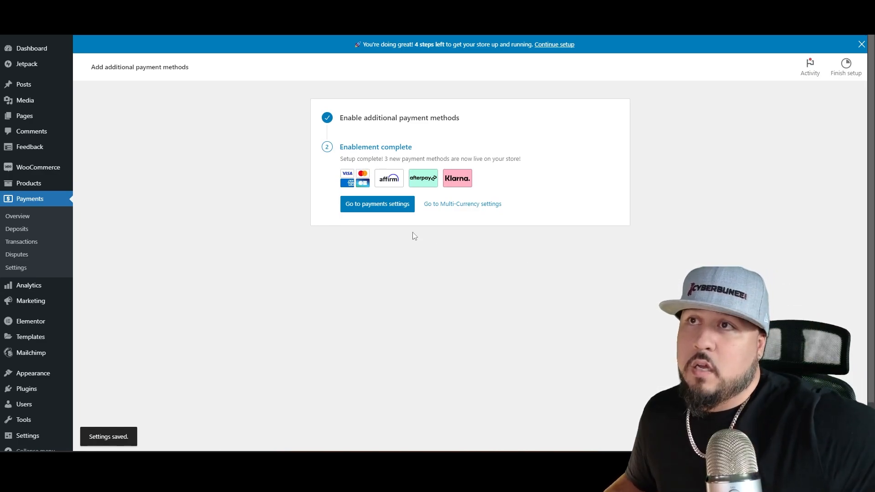
Open the WooPayments settings and review the accepted payment methods, express checkouts and transaction preferences.
left_click(378, 205)
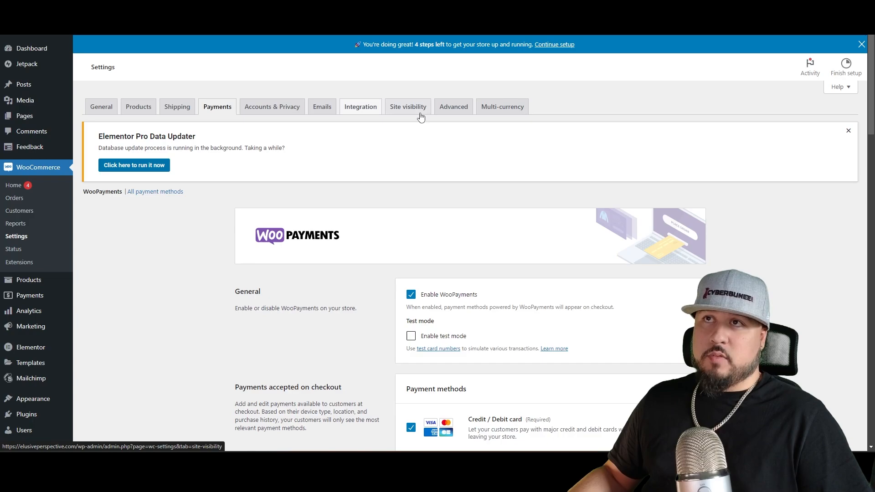
scroll(429, 244, "down", 2)
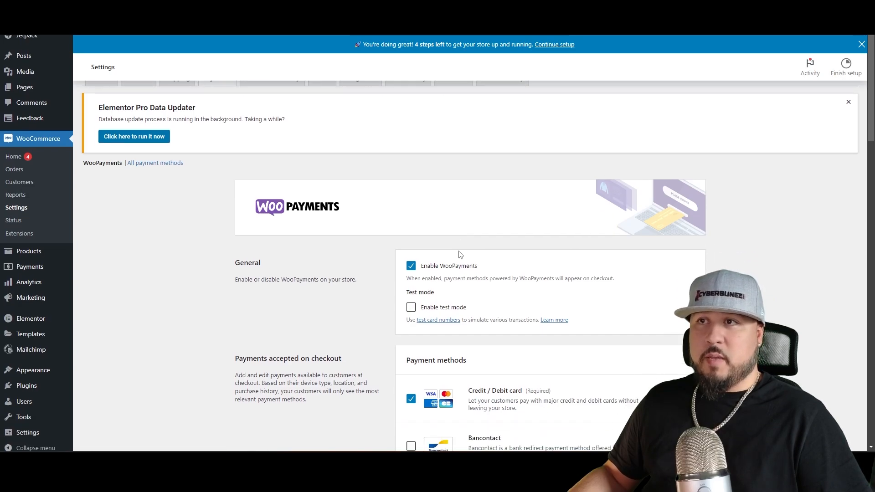
scroll(461, 214, "down", 3)
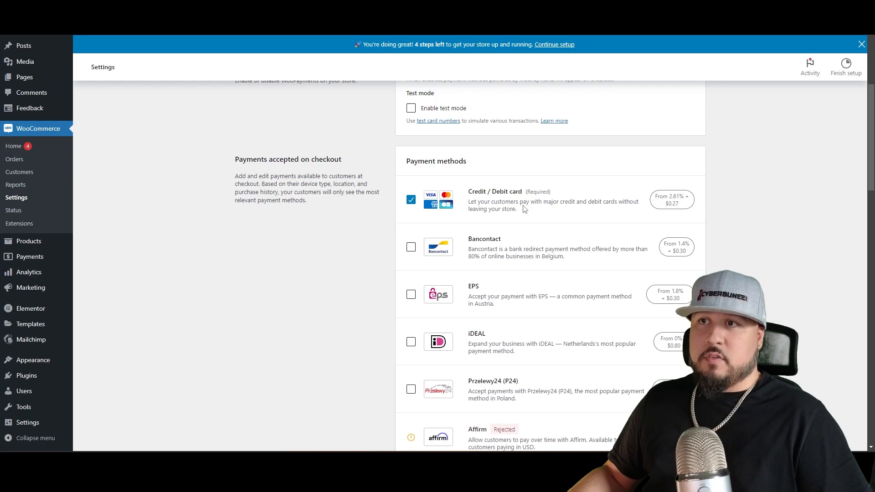
scroll(524, 208, "down", 4)
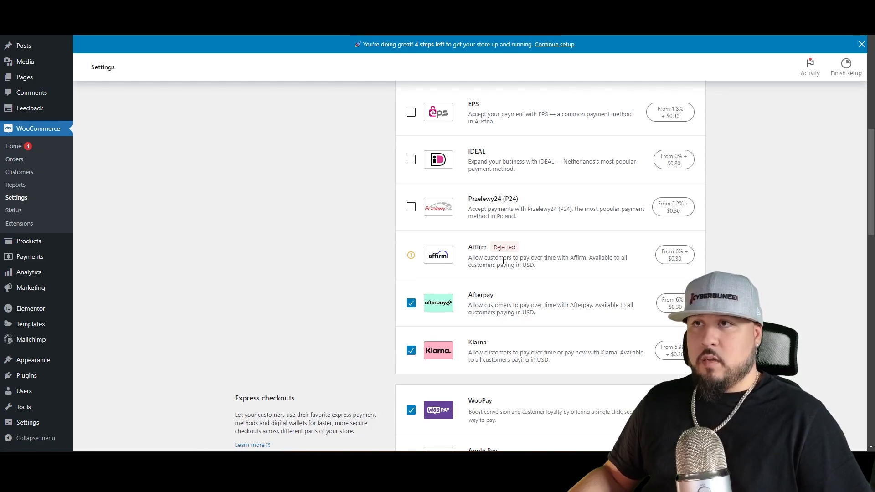
scroll(496, 254, "down", 2)
scroll(508, 309, "down", 2)
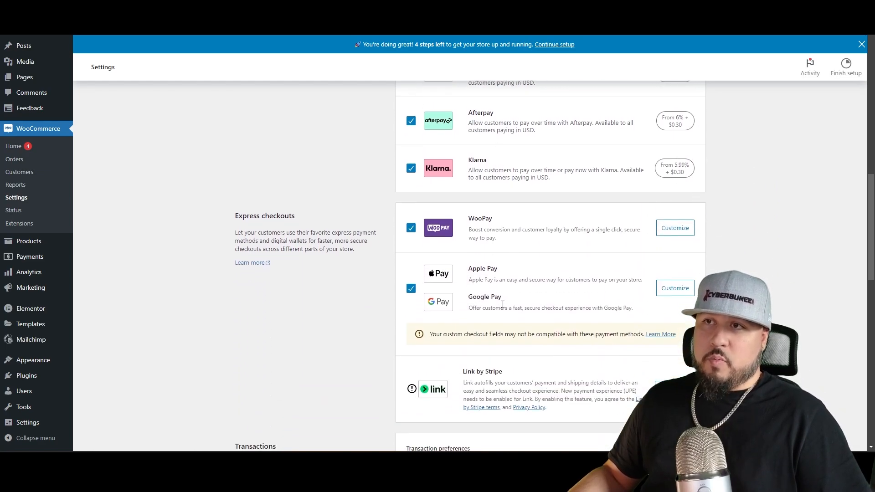
scroll(487, 306, "down", 2)
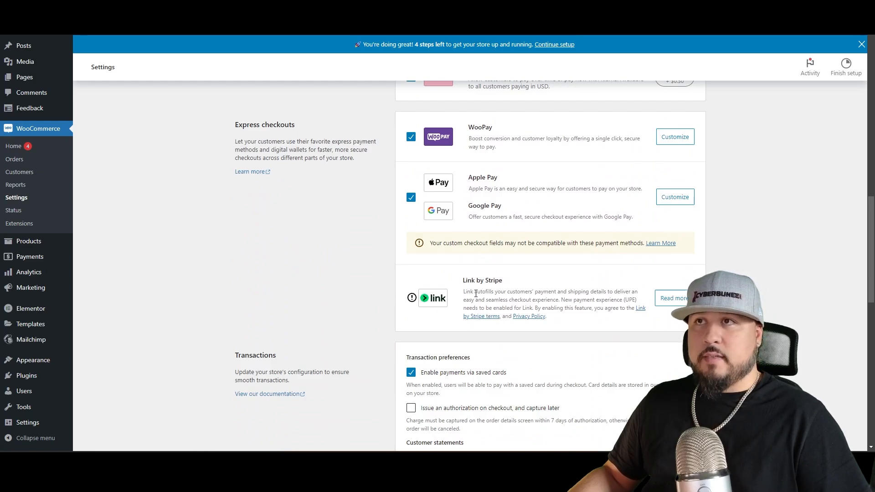
scroll(475, 294, "down", 3)
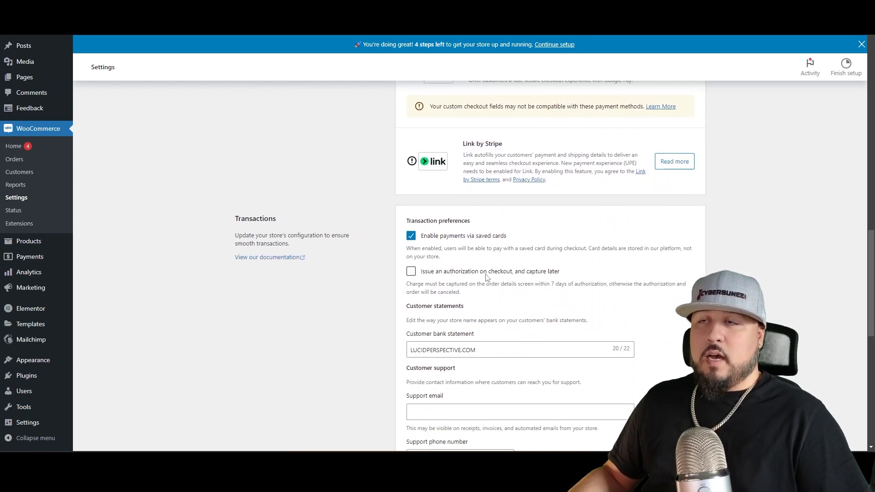
scroll(486, 277, "down", 1)
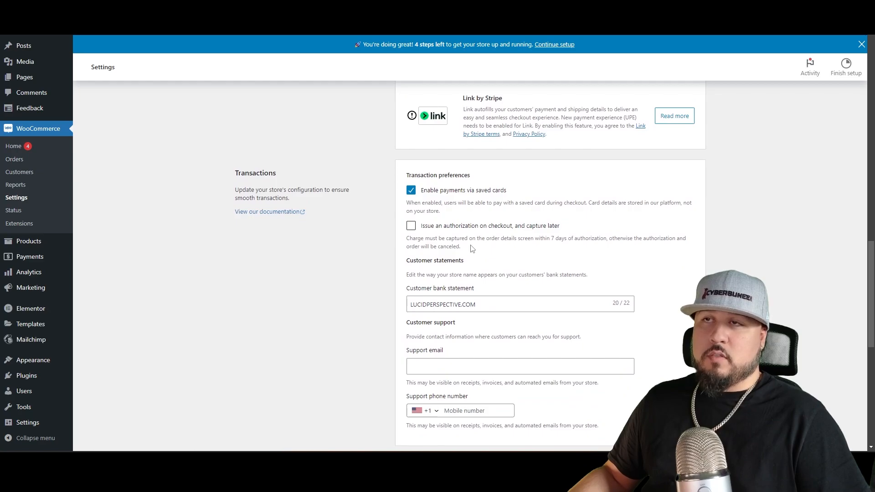
Set the customer bank statement to ElusivePerspective.com and save the WooPayments settings.
scroll(473, 210, "down", 1)
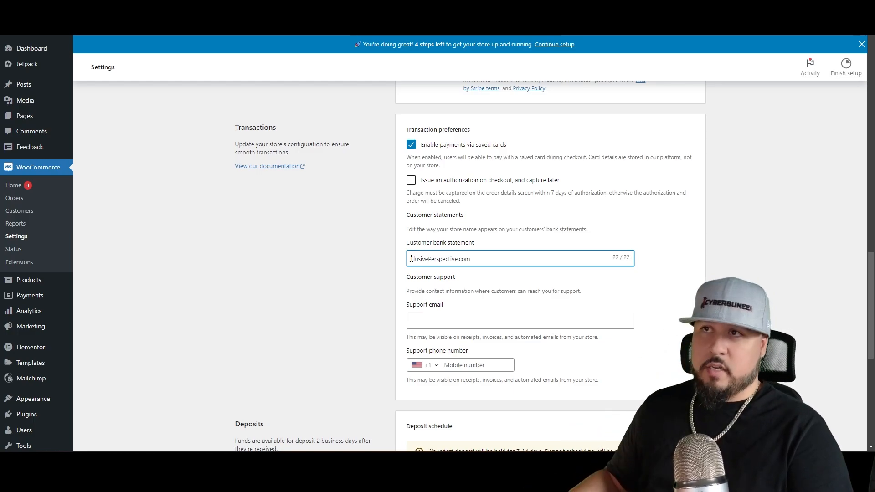
left_click(432, 319)
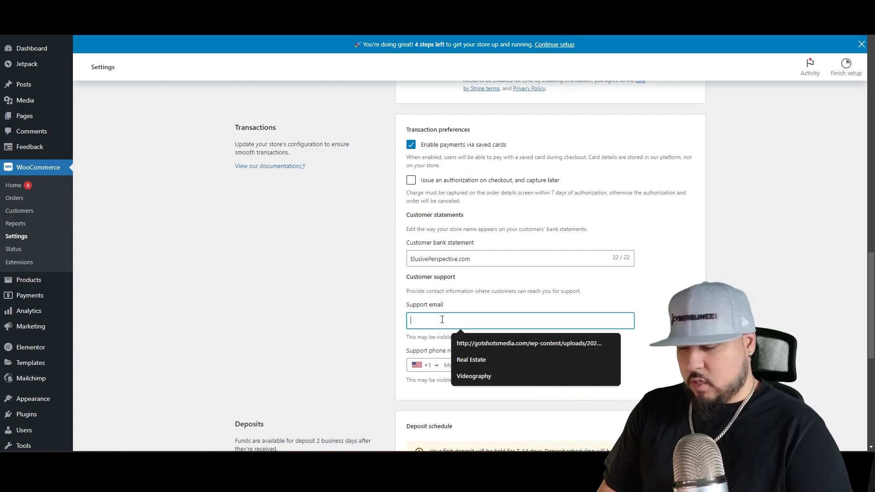
type("in")
key("BackSpace")
key("BackSpace")
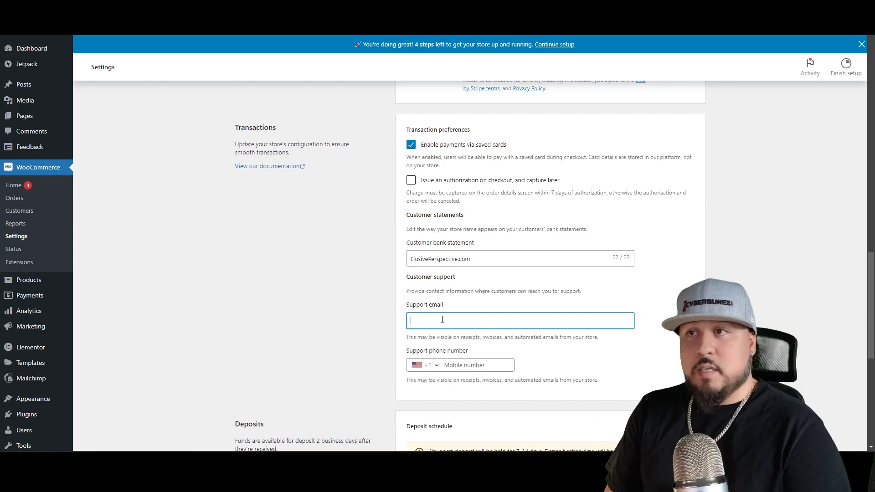
left_click(459, 360)
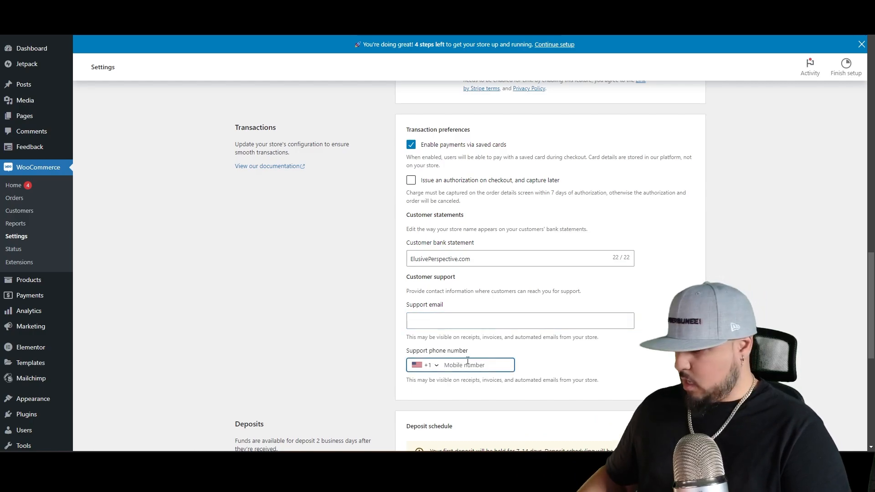
scroll(459, 359, "down", 8)
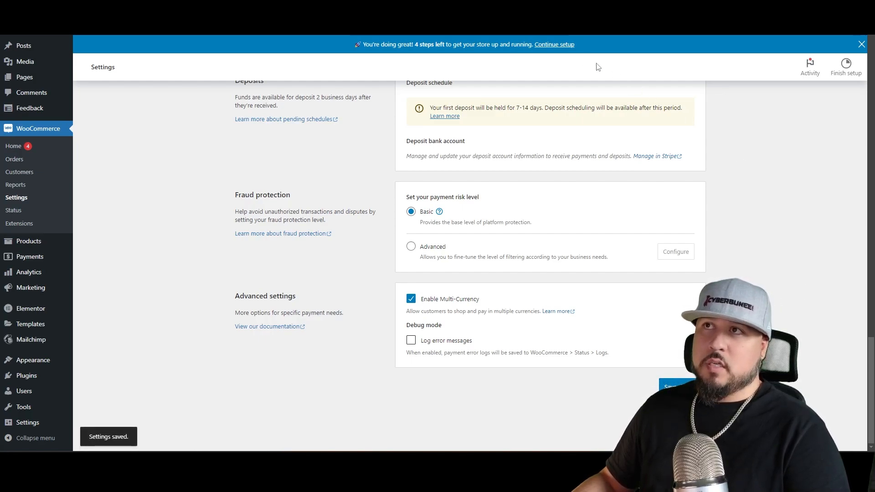
Return to the store setup checklist and open the Collect sales tax task.
left_click(560, 46)
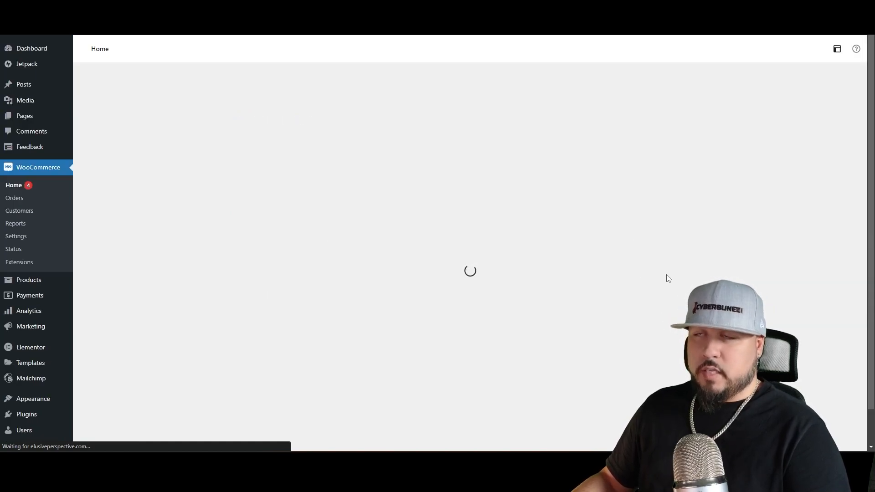
scroll(705, 265, "down", 2)
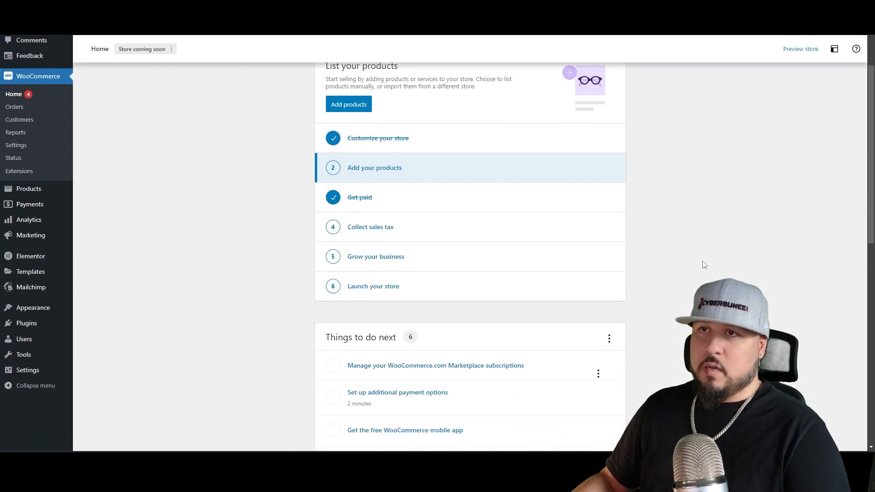
left_click(382, 230)
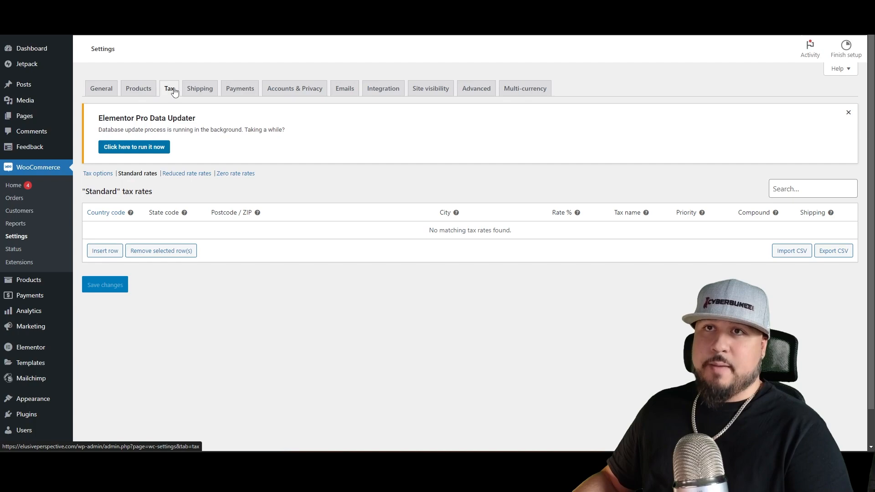
Add a standard tax rate for country US with a rate of 6% and the tax name VA, and save it.
left_click(105, 253)
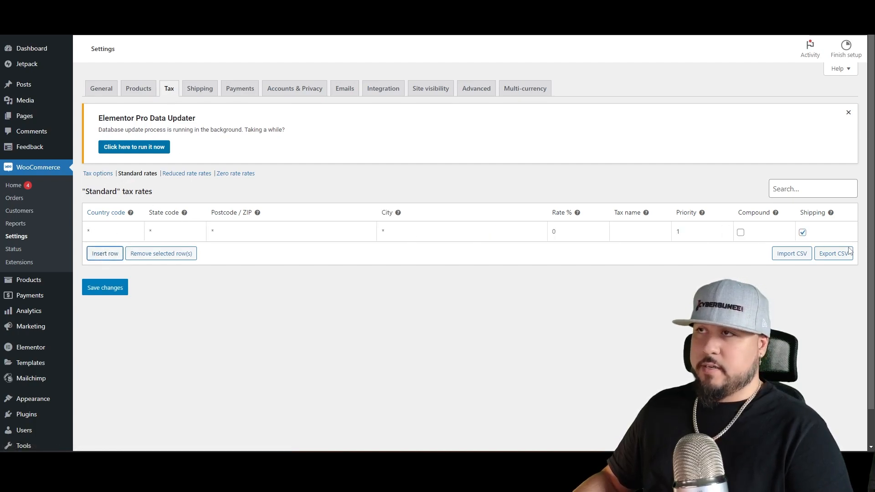
left_click(114, 229)
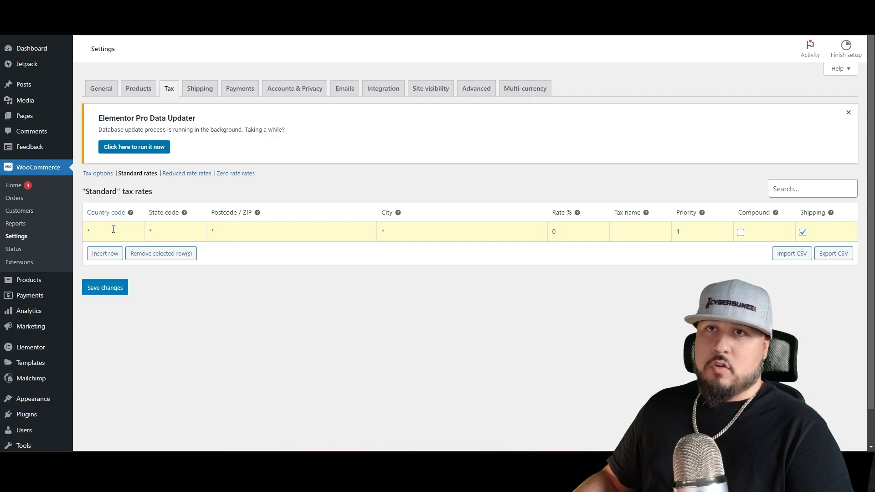
type("US")
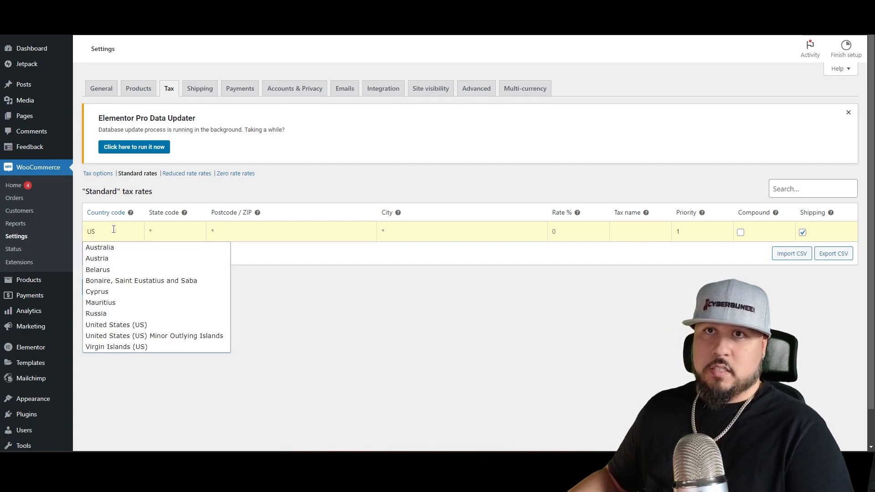
left_click(124, 324)
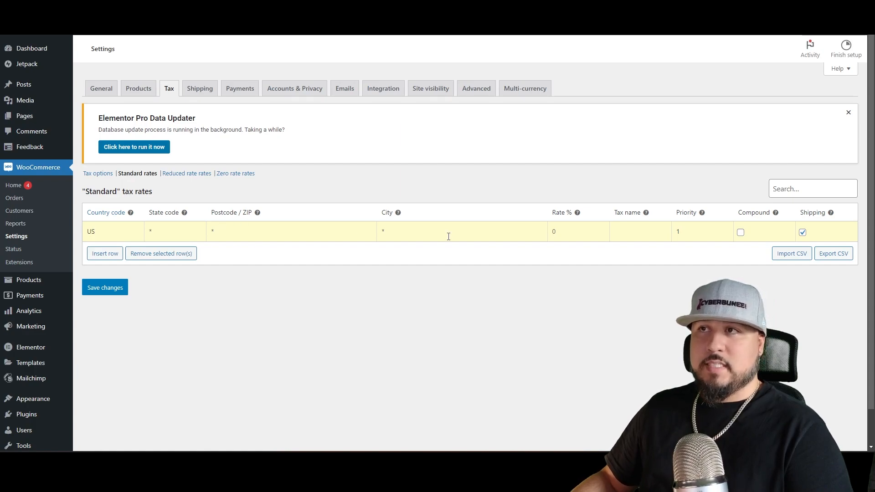
type("6")
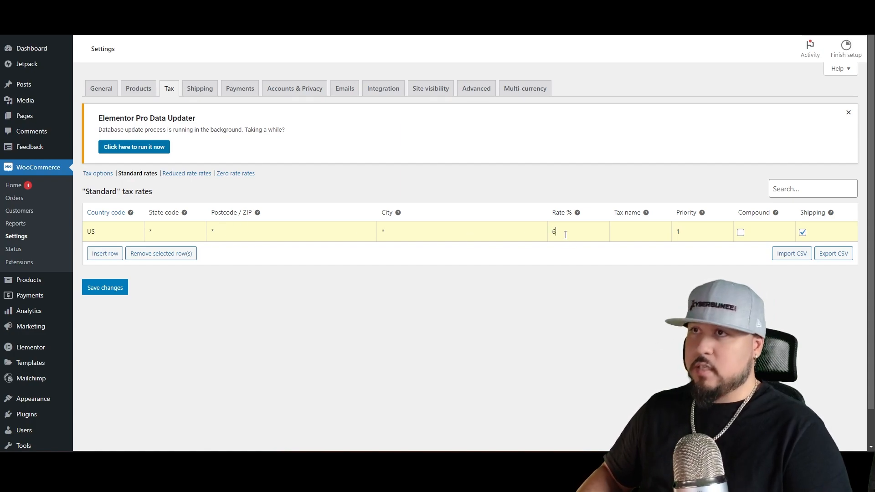
left_click(635, 233)
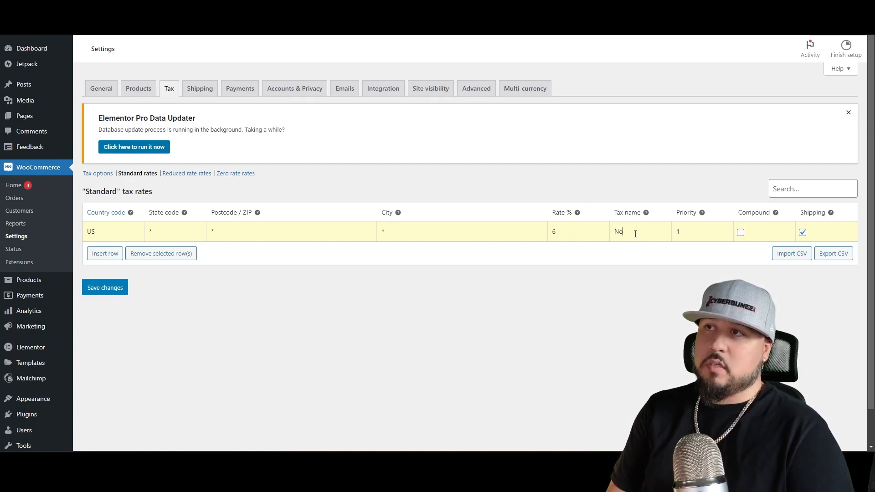
type("Norfolk")
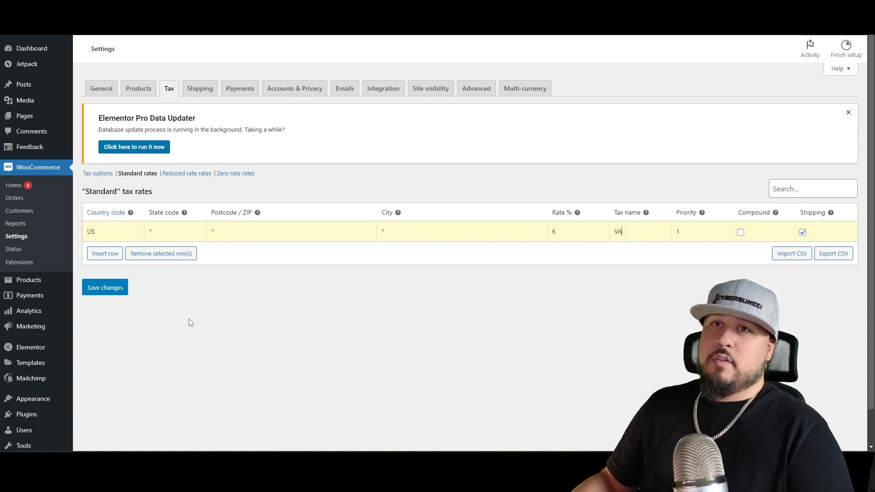
left_click(109, 291)
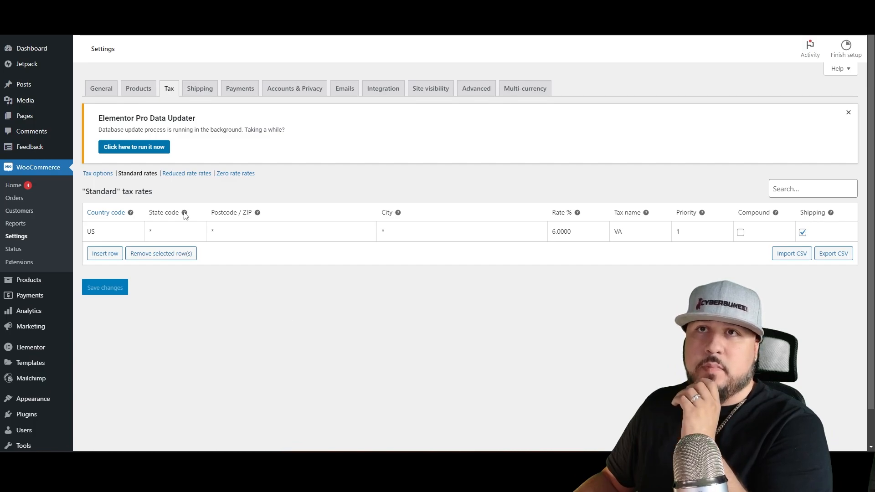
Open the Grow your business task from the store setup checklist and manage the Google for WooCommerce extension.
left_click(104, 91)
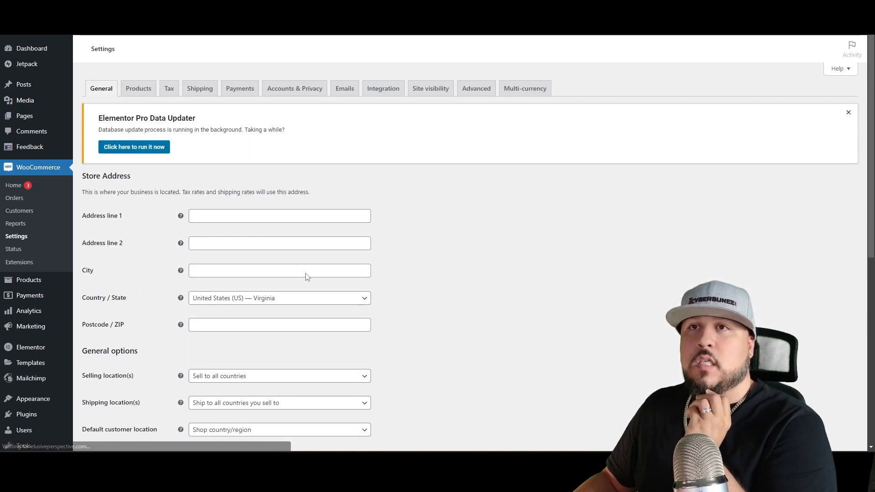
left_click(15, 185)
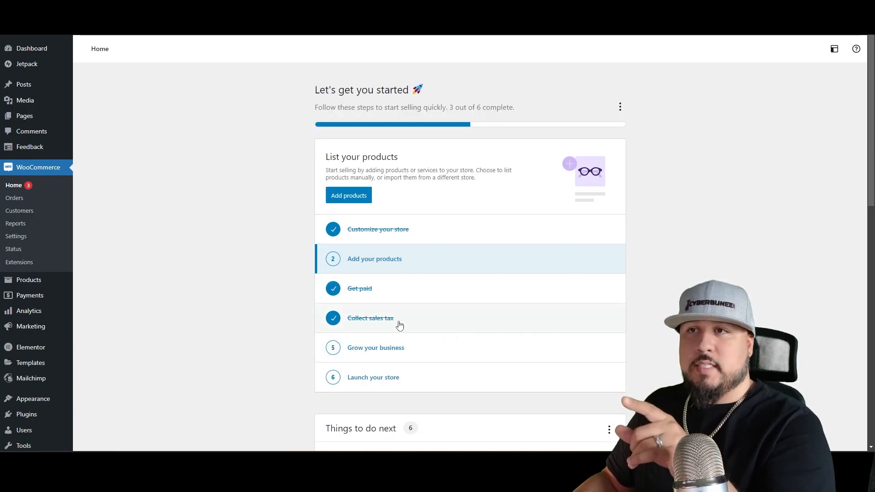
left_click(394, 349)
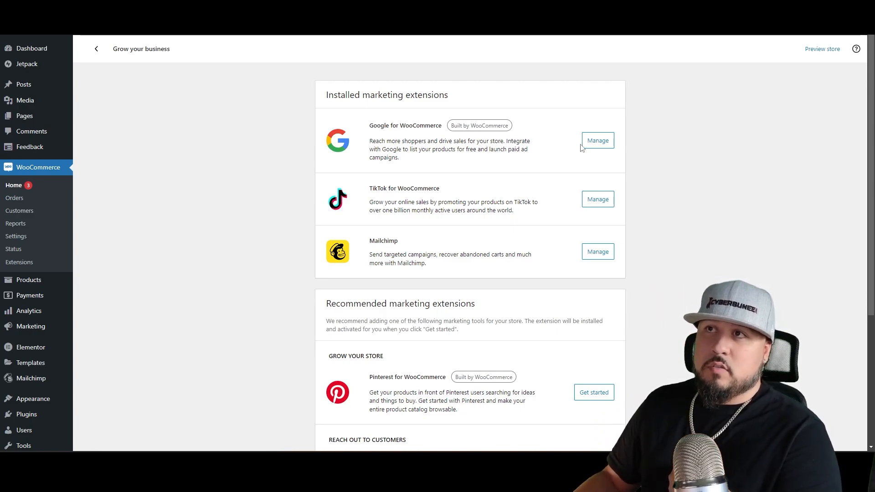
left_click(601, 143)
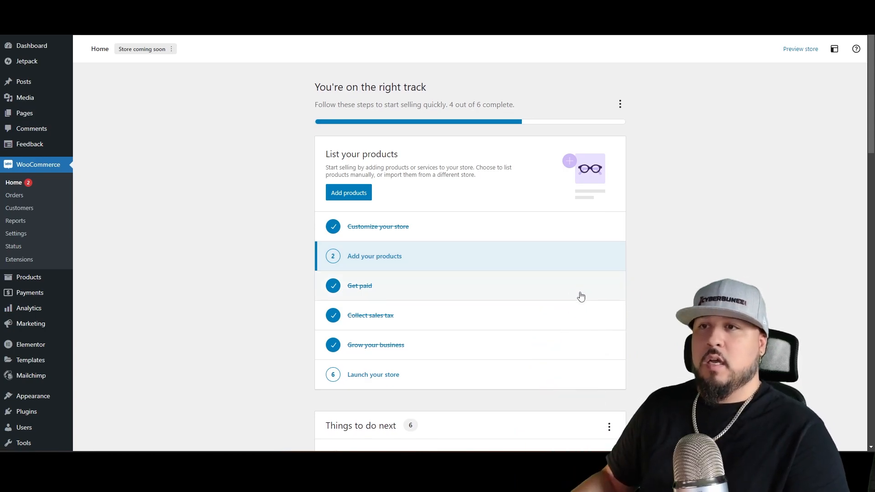
Open the general WooCommerce settings and dismiss the Elementor Pro Data Updater notice.
scroll(677, 266, "down", 5)
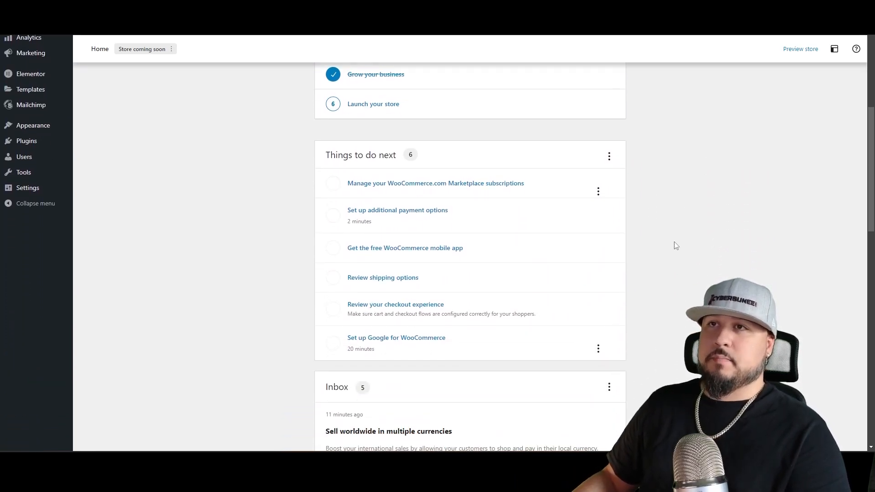
scroll(669, 271, "up", 5)
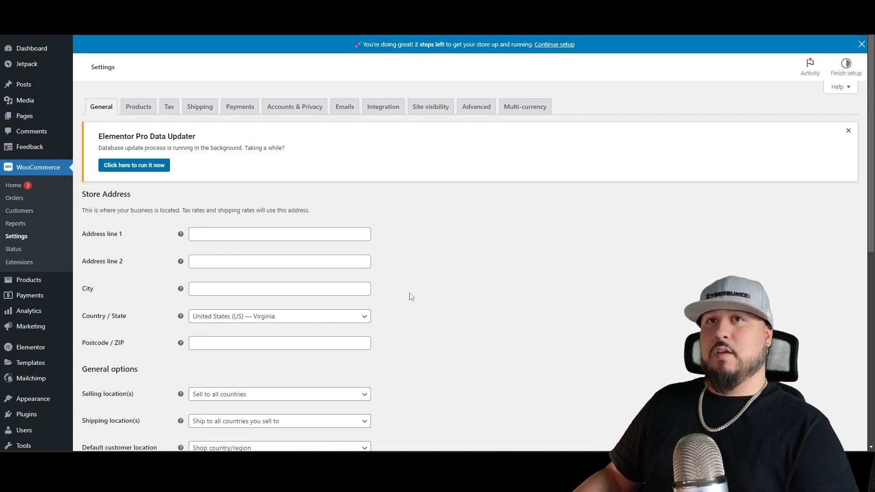
left_click(848, 131)
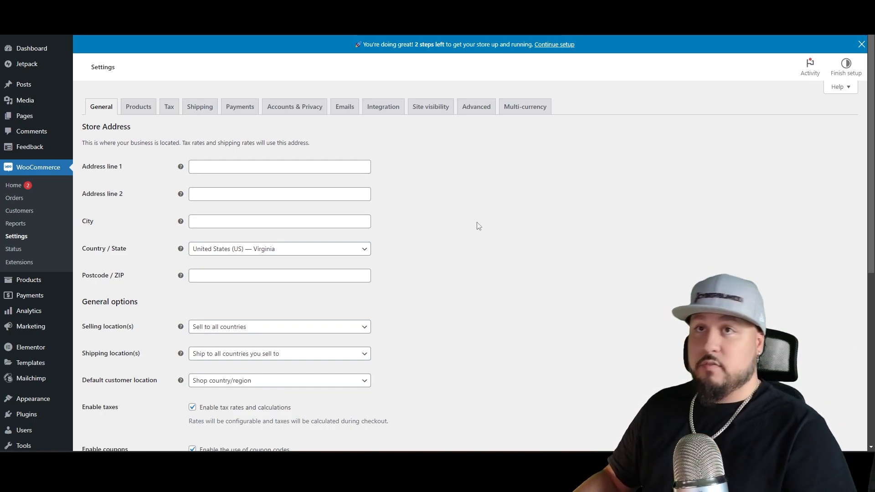
Fill in the store address with the saved street address, city and postcode.
left_click(213, 169)
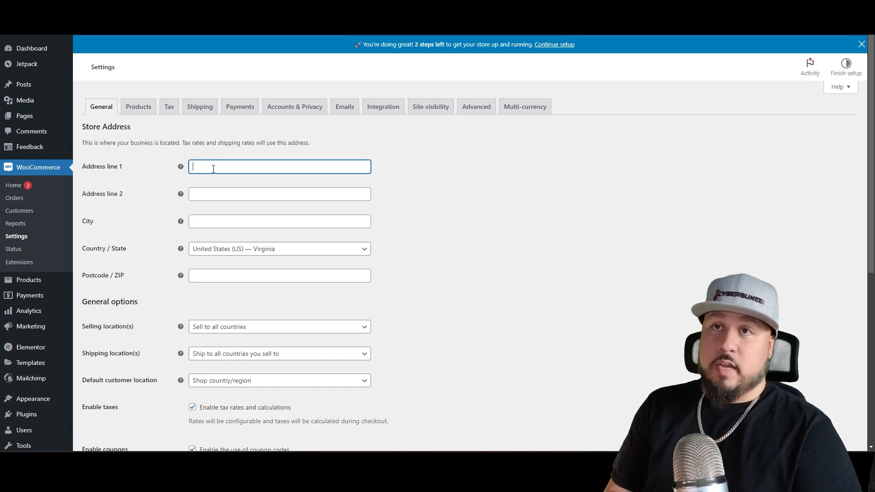
left_click(213, 168)
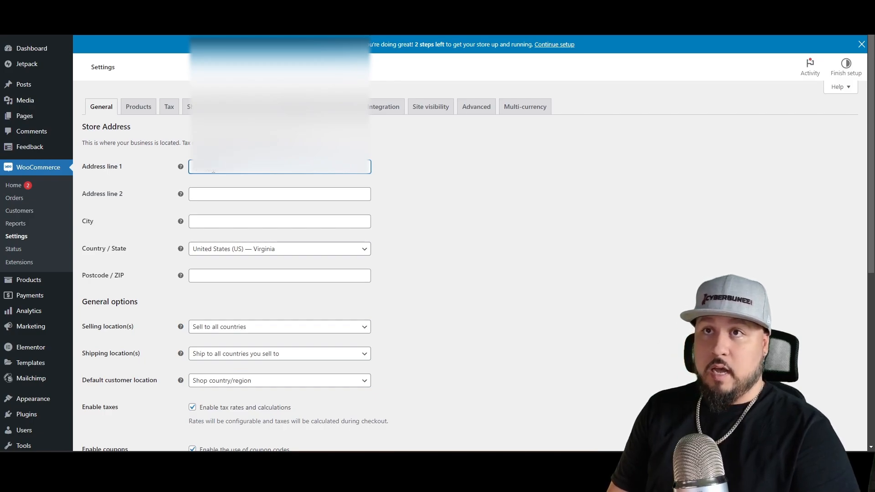
key("Tab")
key("Tab")
key("Tab")
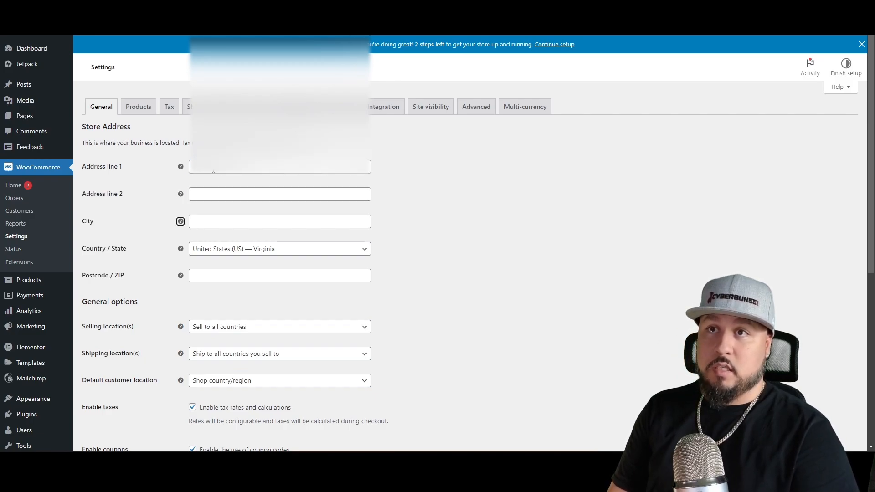
Set the selling locations to Sell to specific countries and add United States (US) as the only country.
scroll(510, 255, "down", 4)
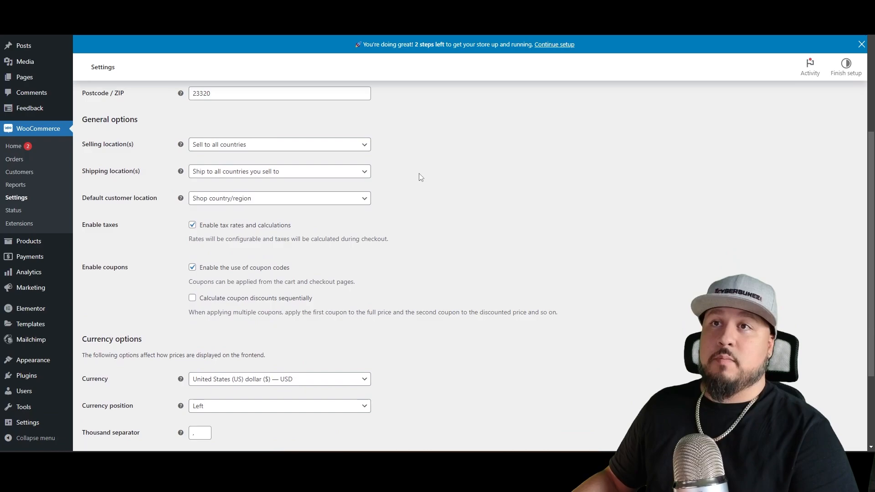
scroll(419, 176, "up", 1)
left_click(285, 189)
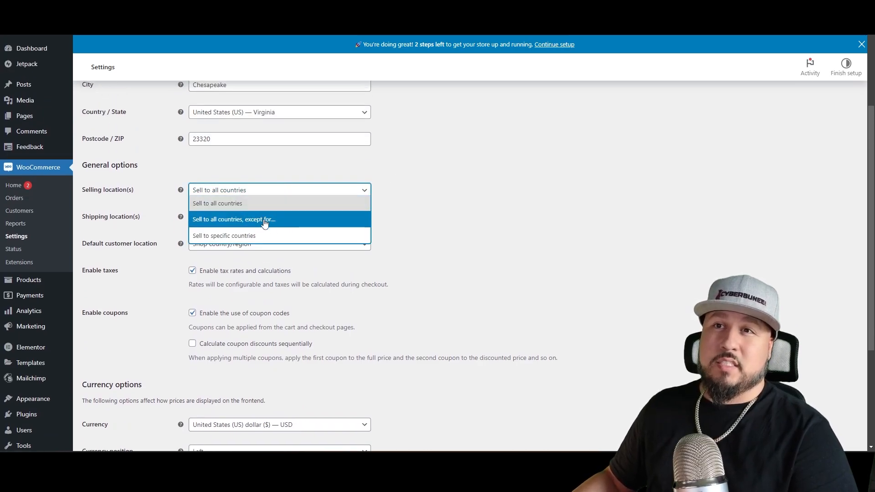
left_click(237, 238)
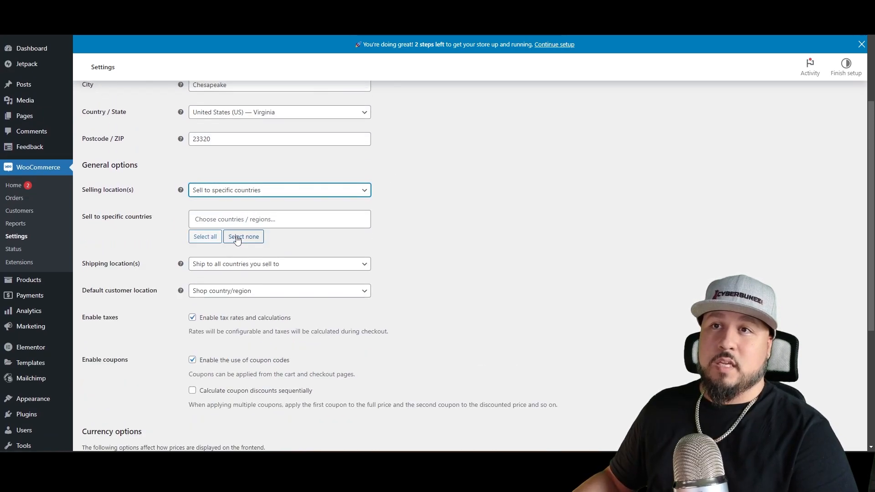
left_click(225, 220)
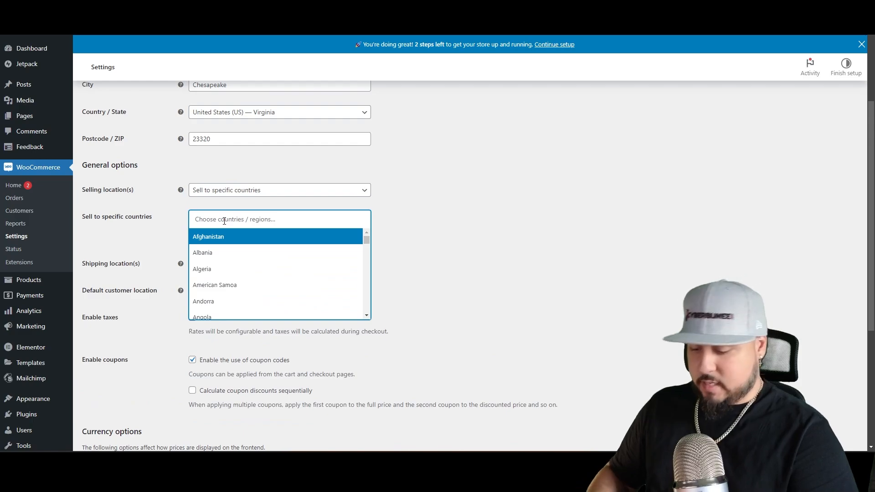
type("united")
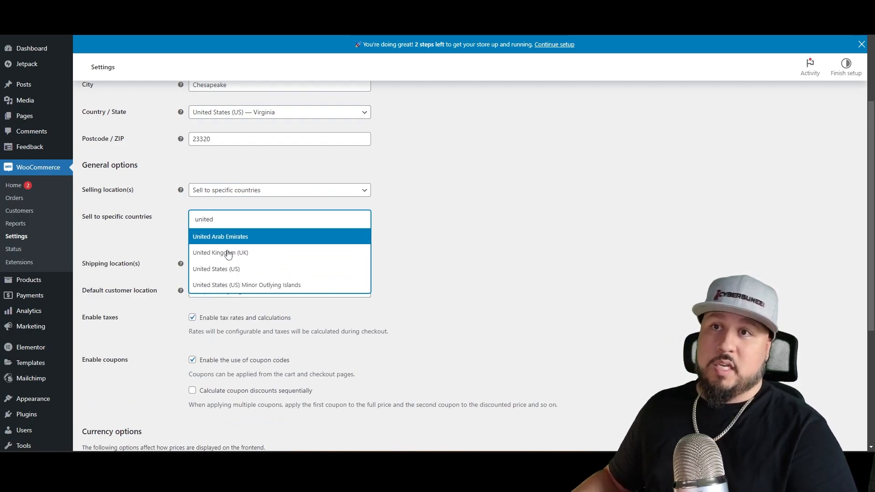
left_click(227, 269)
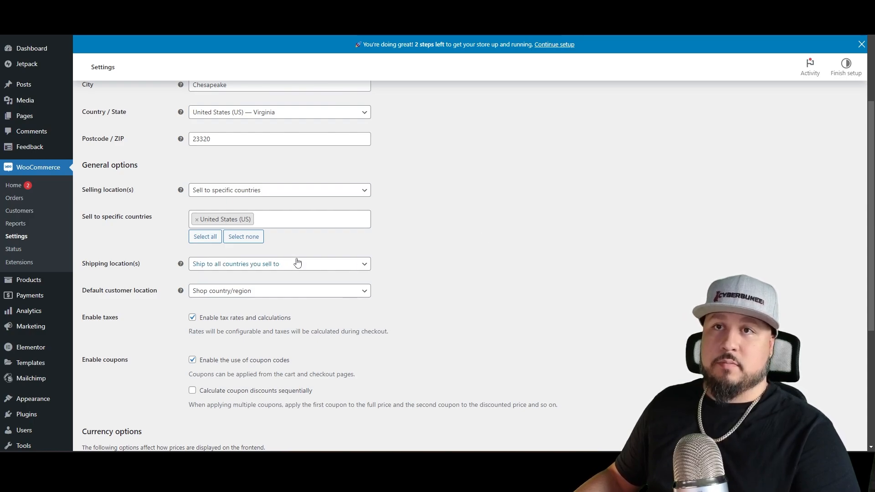
Choose Ship to all countries you sell to as the shipping location and Shop country/region as the default customer location.
left_click(286, 268)
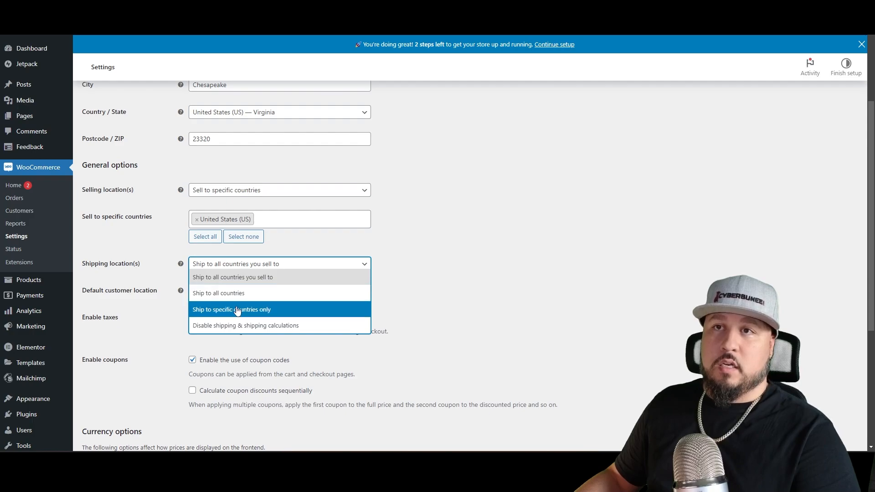
left_click(231, 275)
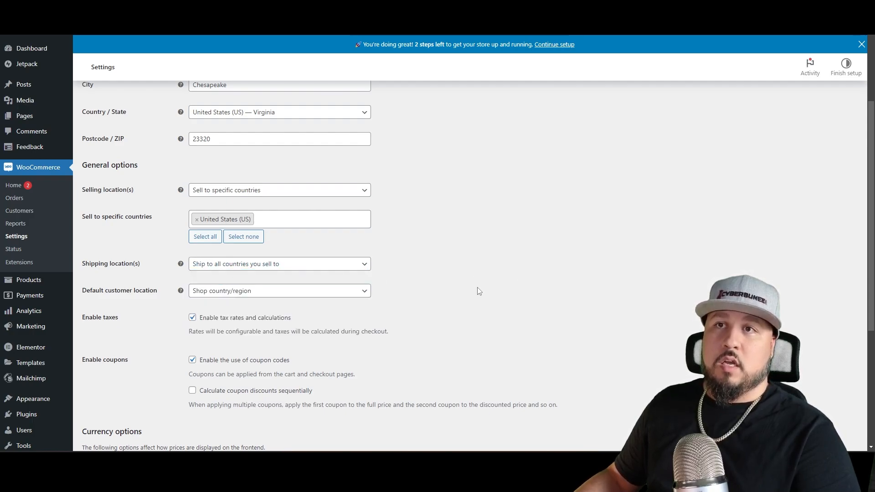
scroll(477, 290, "down", 2)
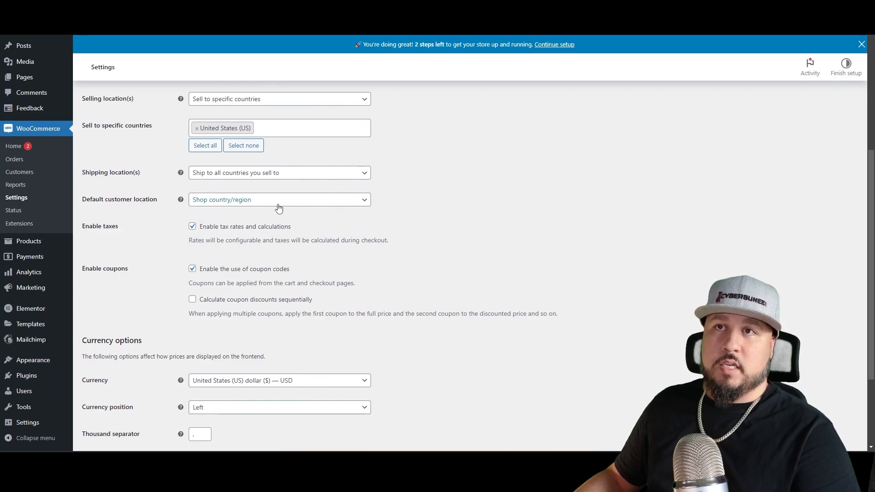
left_click(279, 209)
left_click(236, 229)
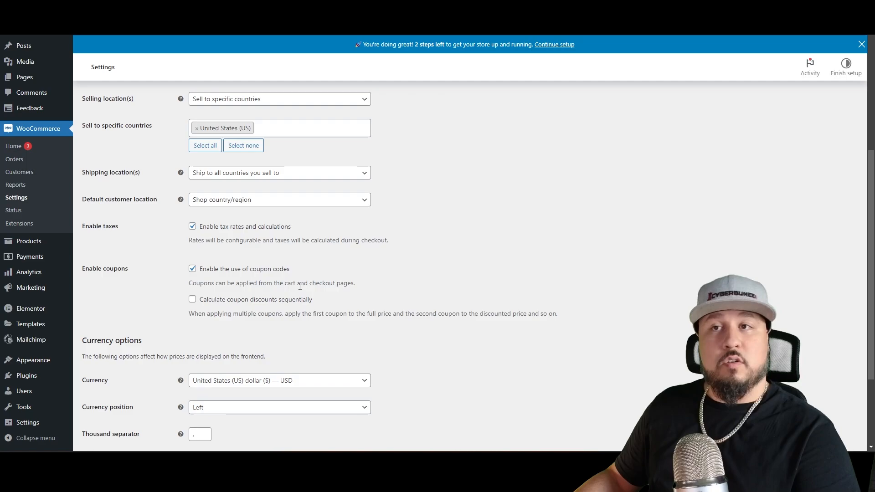
Choose Left as the currency position and save the general settings.
scroll(513, 269, "down", 2)
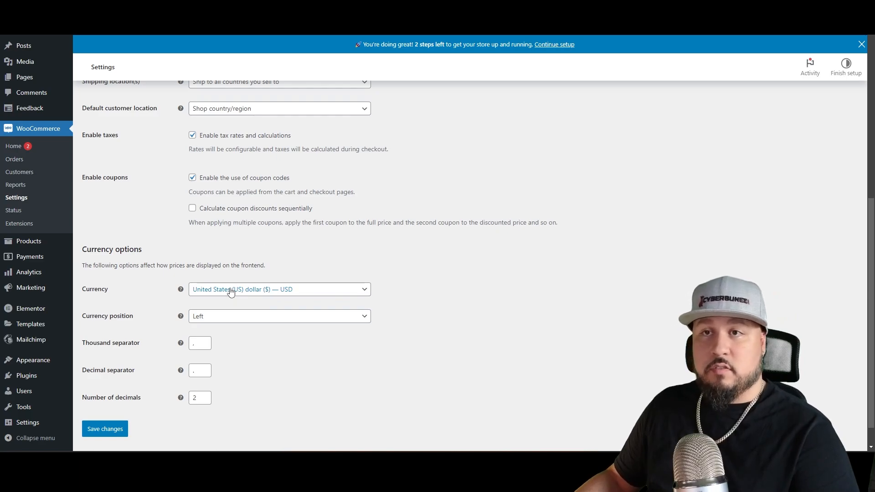
left_click(219, 318)
left_click(211, 334)
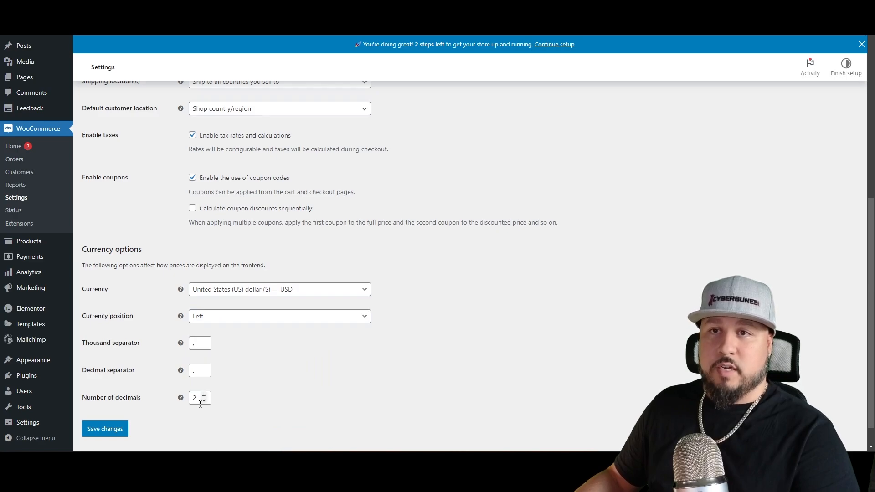
scroll(391, 371, "down", 1)
left_click(106, 404)
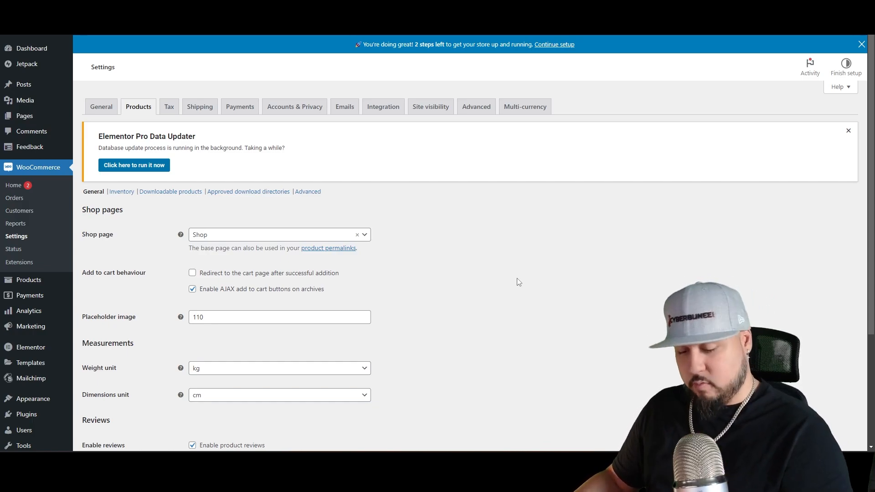
Set the product weight unit to lbs and the dimensions unit to in, and save the product settings.
scroll(517, 279, "down", 2)
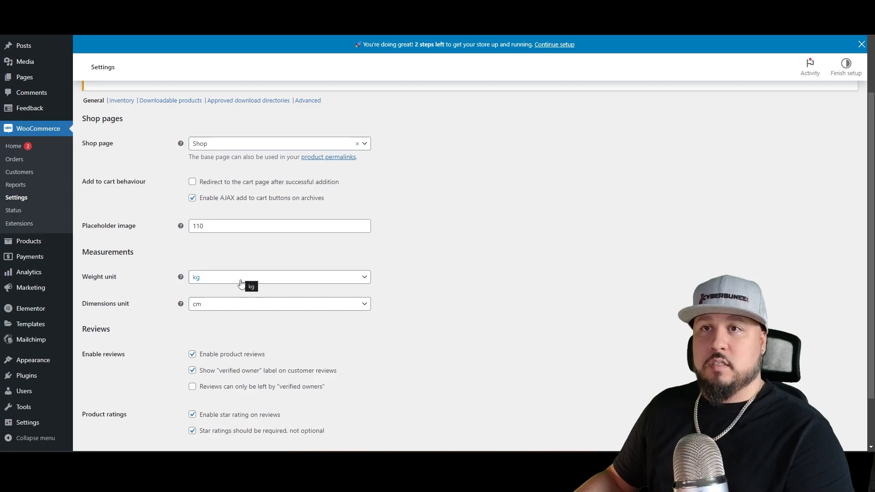
left_click(240, 282)
left_click(218, 320)
left_click(211, 308)
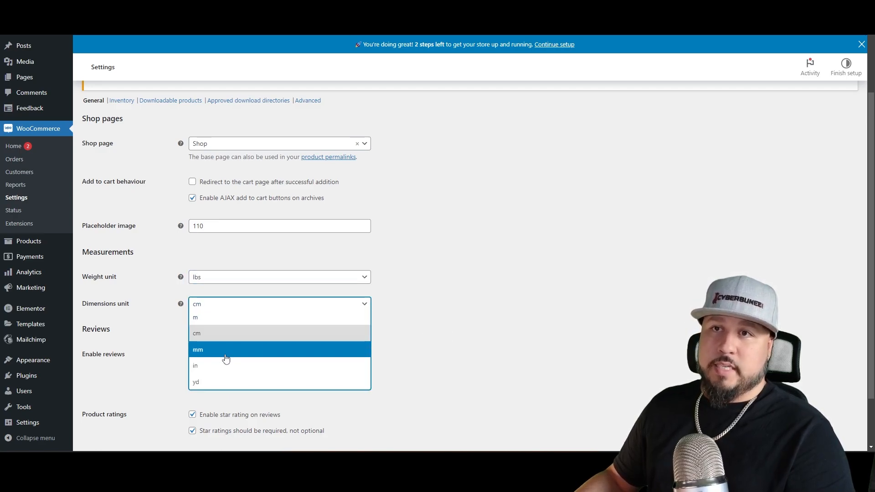
left_click(221, 368)
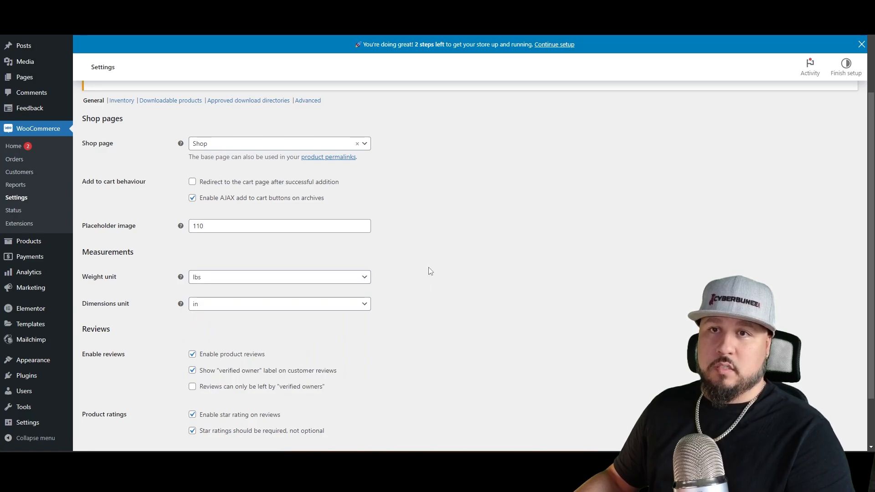
scroll(429, 270, "down", 2)
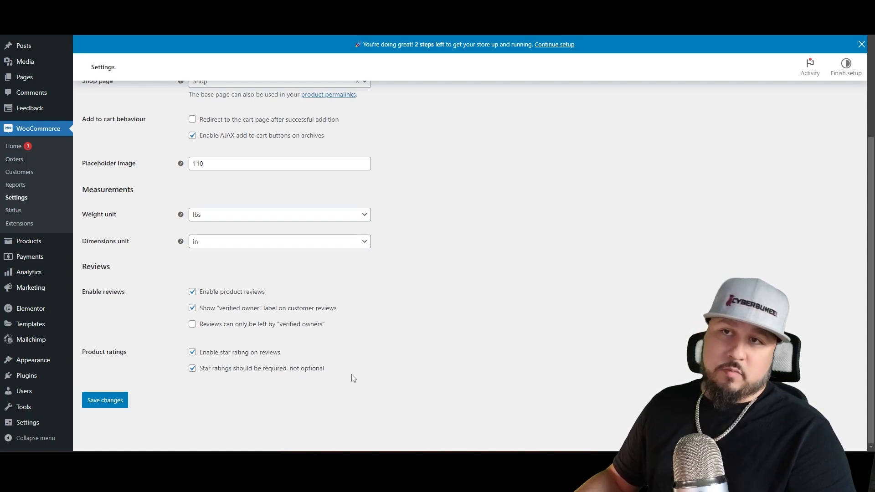
scroll(429, 361, "up", 4)
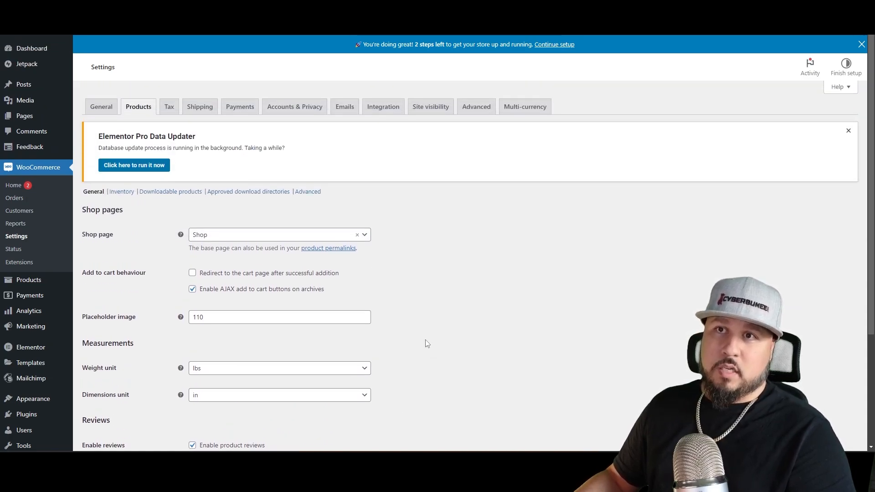
scroll(433, 337, "down", 3)
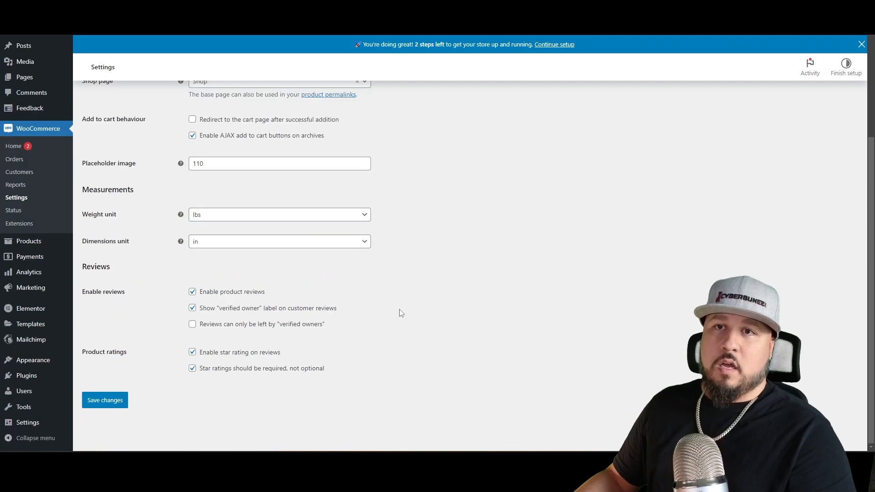
scroll(341, 285, "up", 4)
scroll(473, 319, "down", 4)
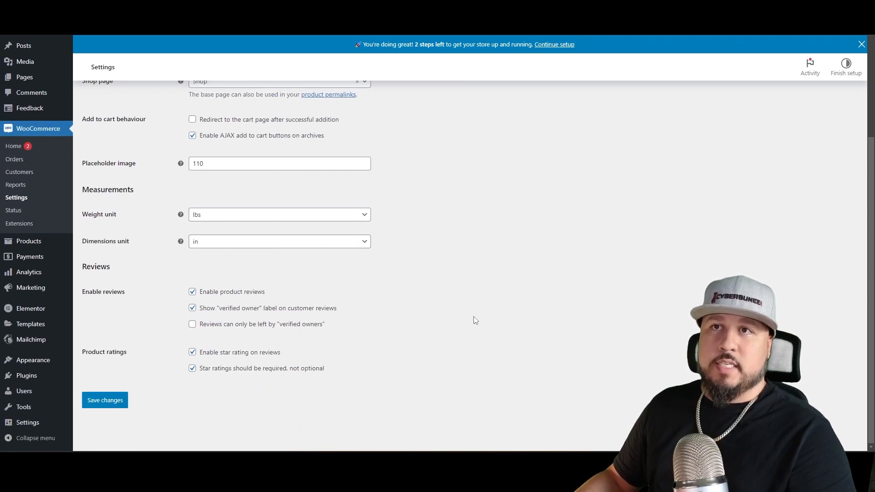
left_click(110, 404)
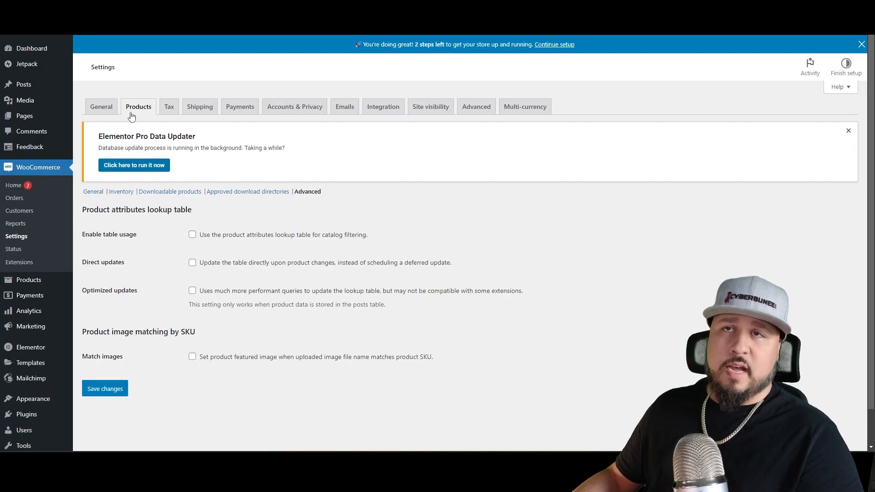
Open the store's tax settings and review the tax calculation and price display options.
left_click(170, 110)
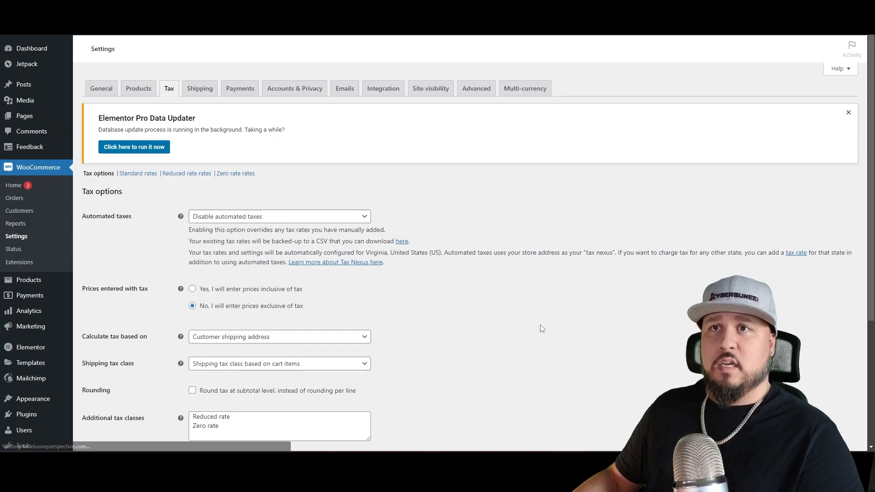
scroll(456, 310, "down", 4)
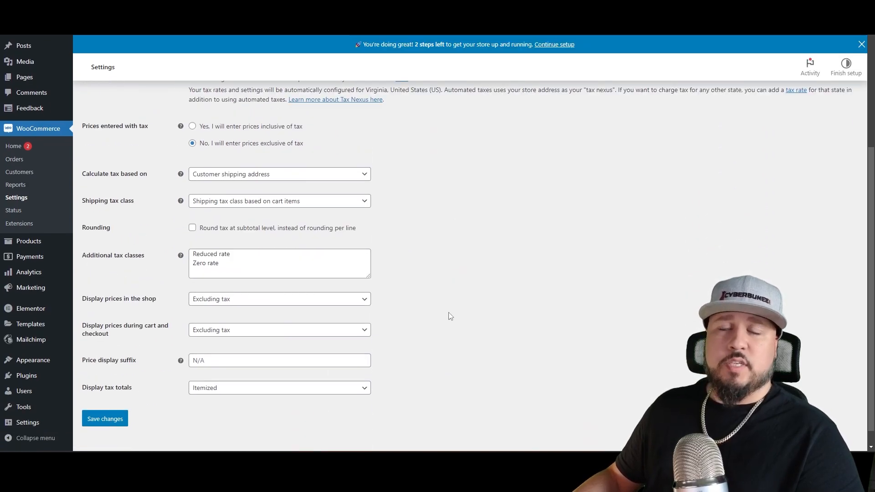
scroll(449, 314, "up", 4)
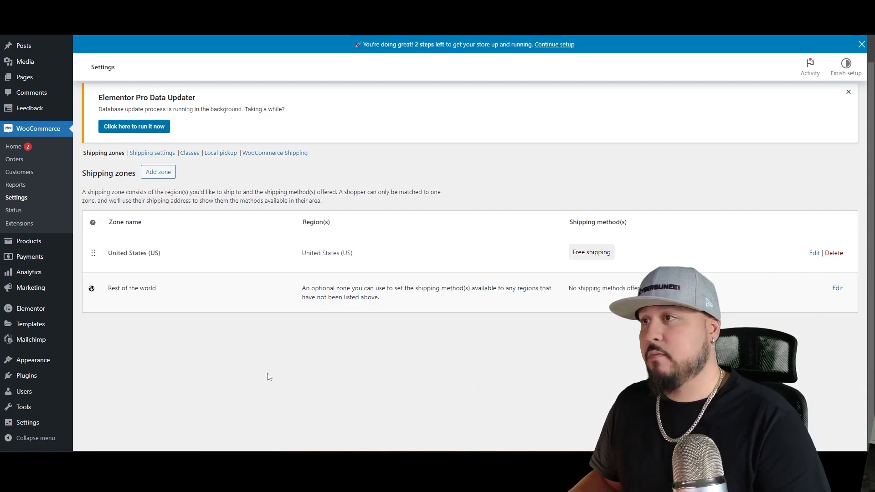
Go to the page for adding new plugins and search for "usps simple".
left_click(21, 378)
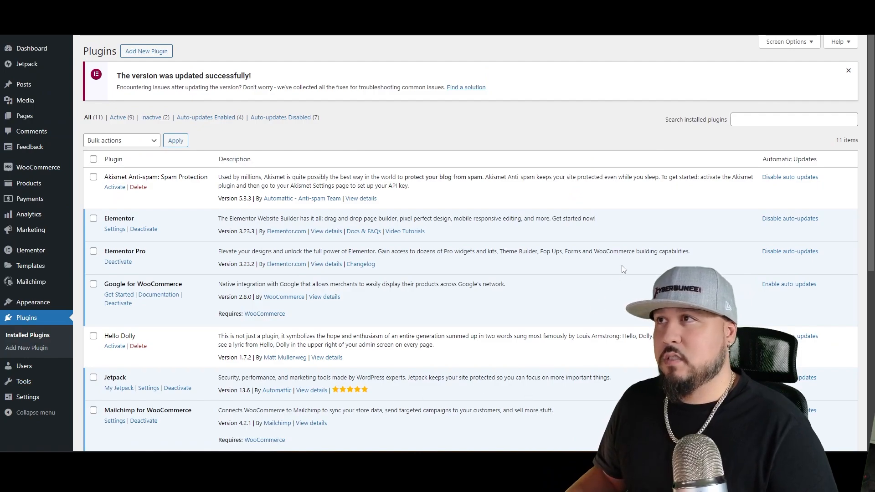
left_click(162, 54)
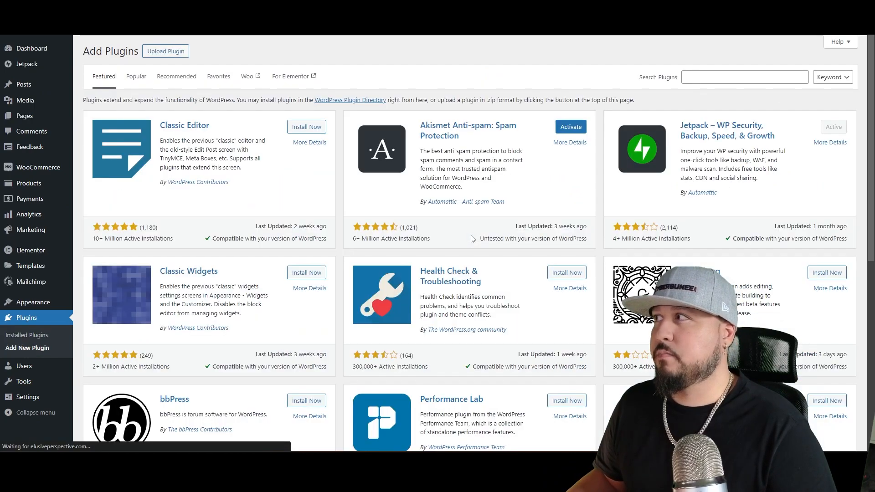
left_click(713, 77)
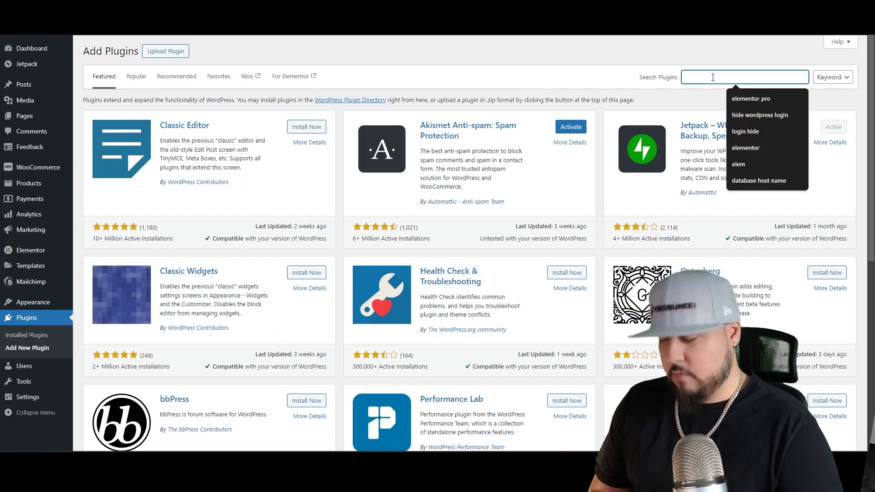
type("usps simple")
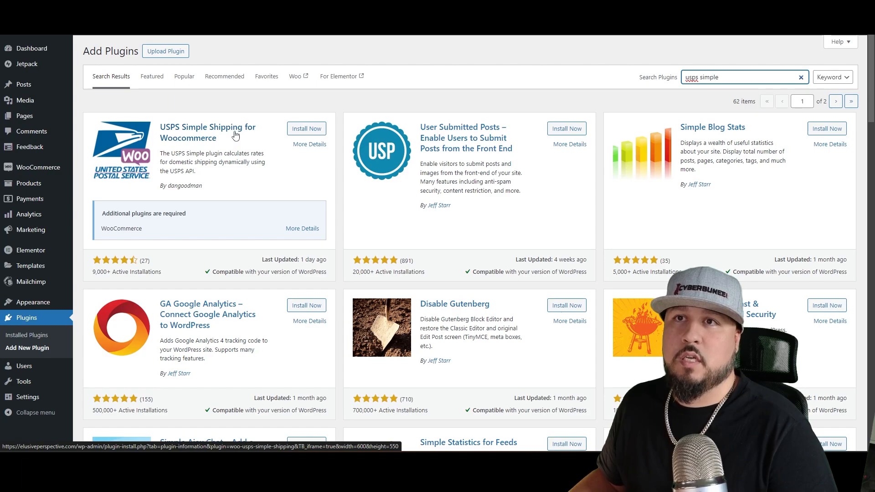
Install and activate the USPS Simple Shipping for Woocommerce plugin and open its settings.
left_click(307, 131)
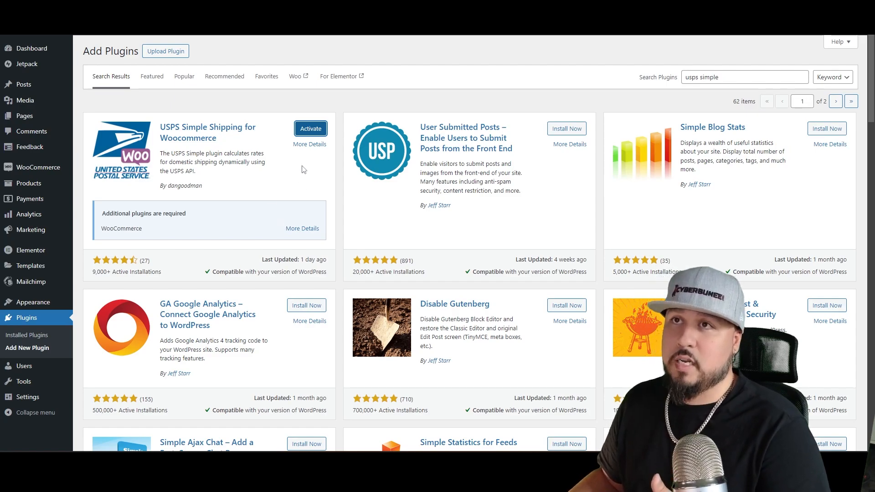
left_click(304, 133)
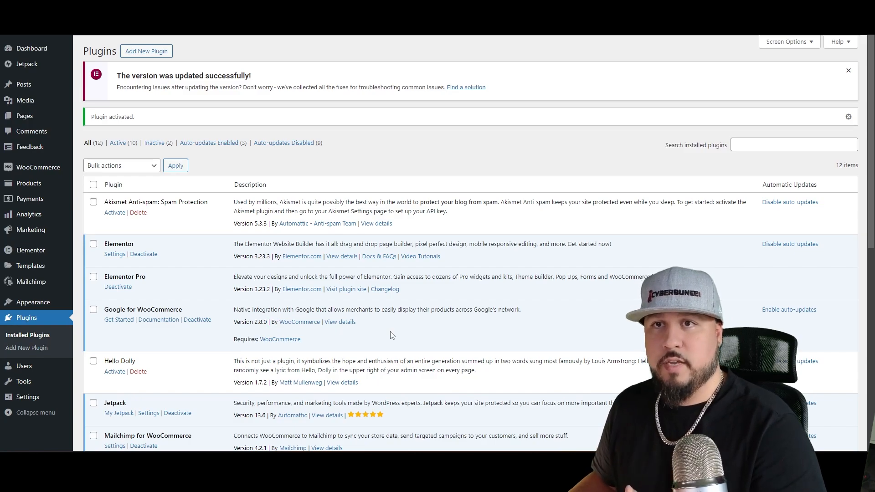
scroll(392, 336, "down", 5)
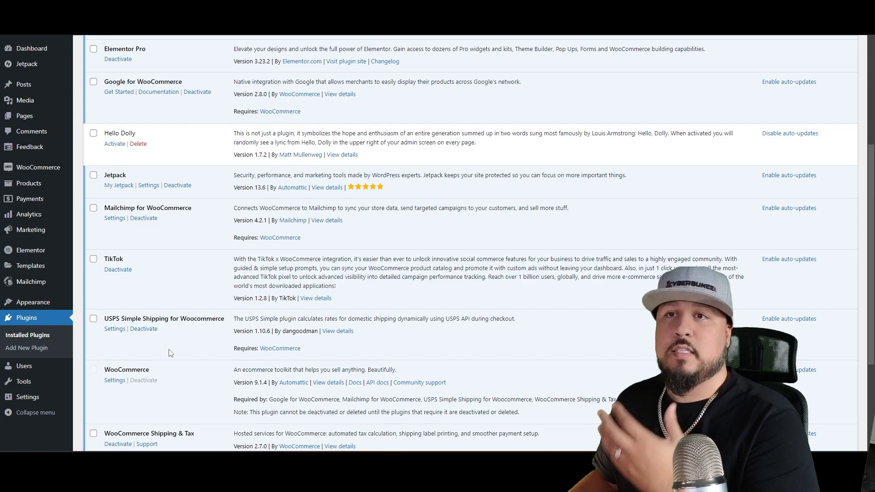
left_click(114, 330)
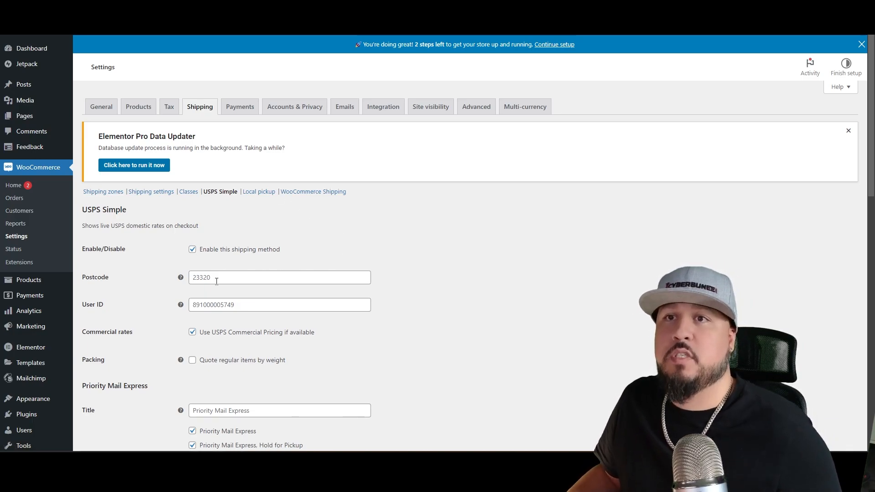
Examine the USPS Simple shipping settings, from the postcode and commercial rates down to the services offered under each mail class.
scroll(227, 280, "down", 1)
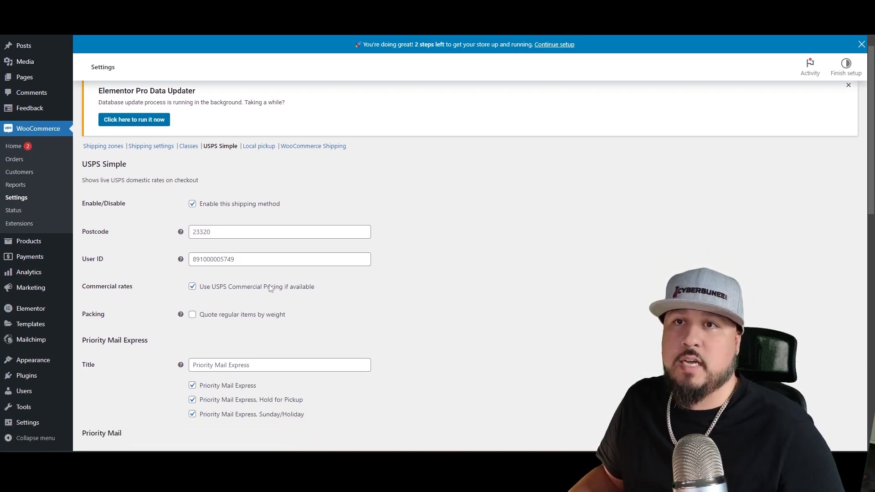
scroll(270, 287, "down", 1)
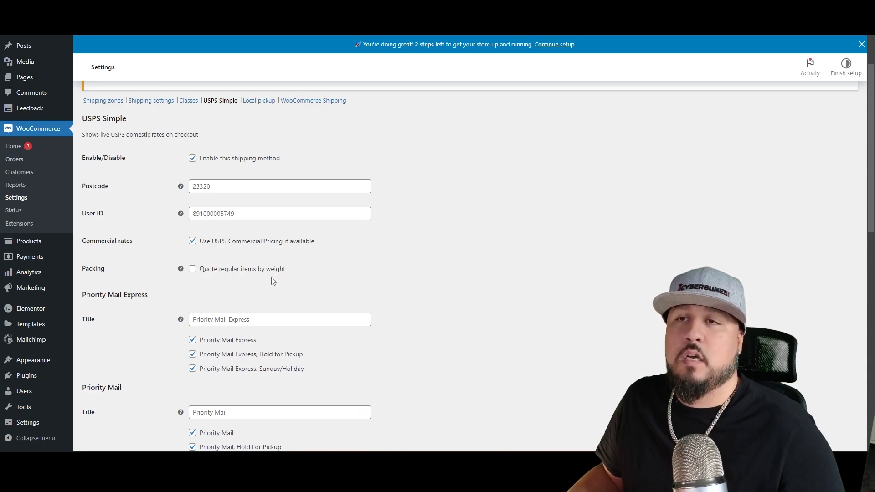
scroll(273, 280, "down", 4)
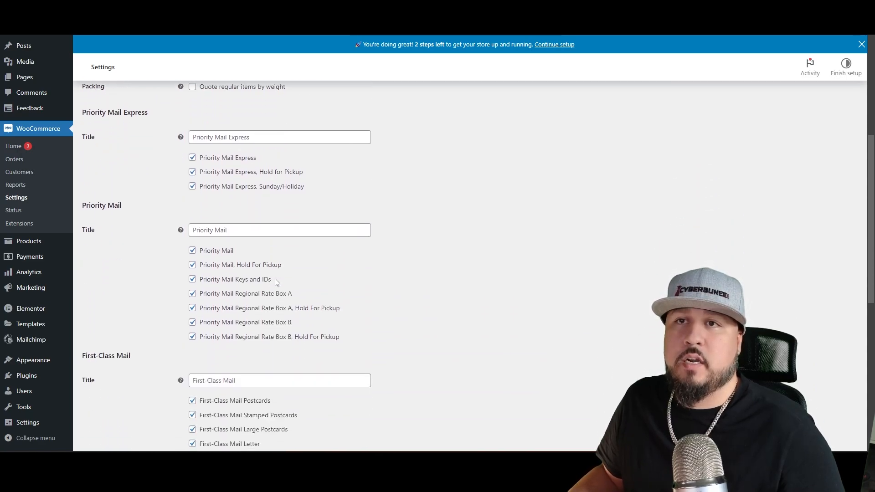
scroll(276, 280, "down", 3)
scroll(321, 307, "up", 1)
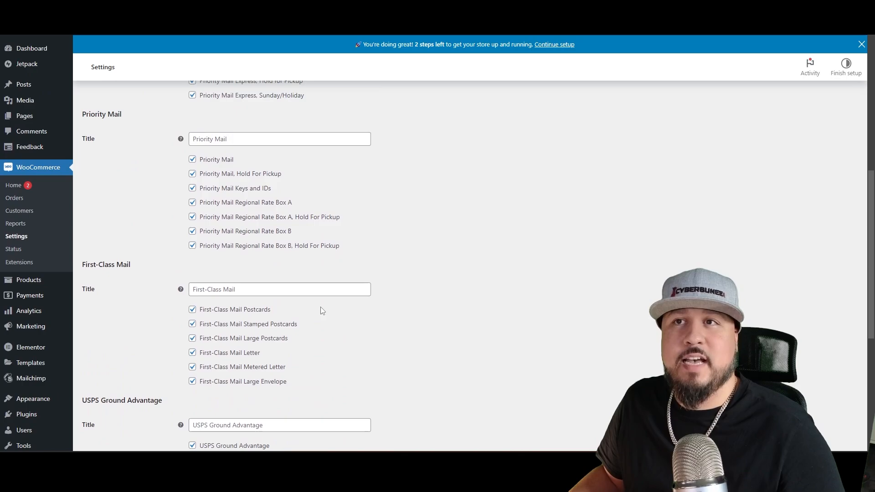
scroll(309, 355, "up", 2)
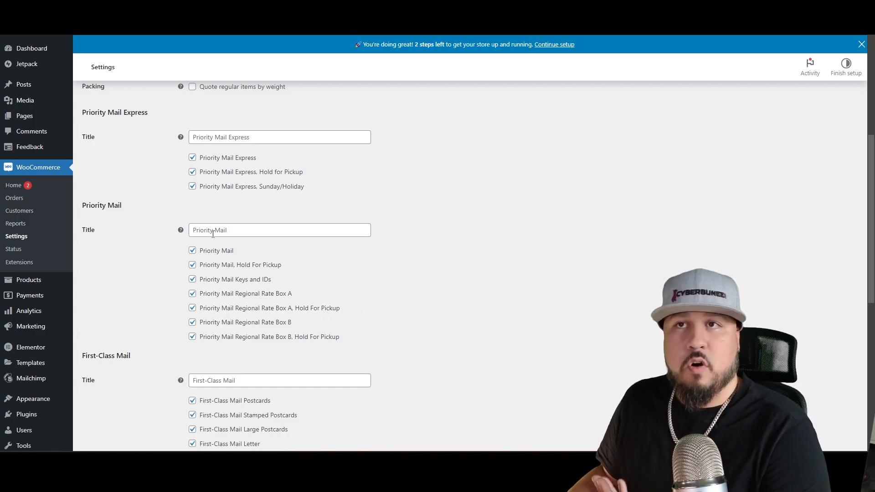
scroll(213, 232, "down", 4)
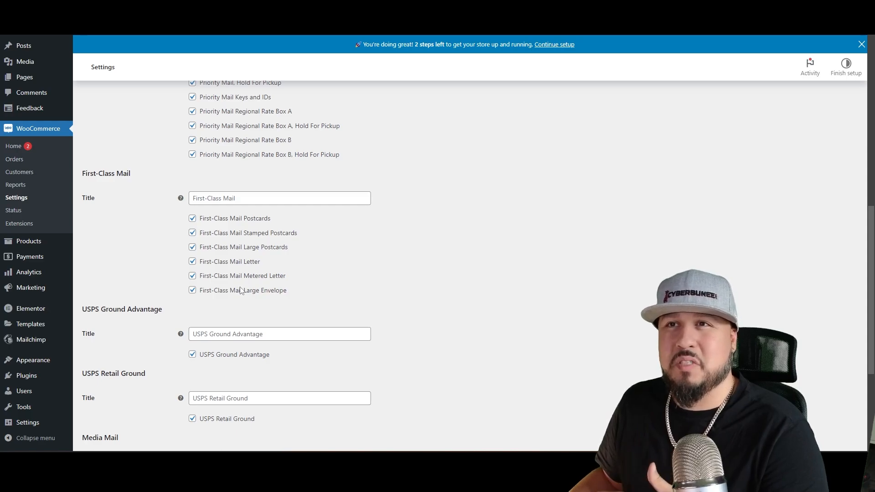
scroll(245, 292, "up", 4)
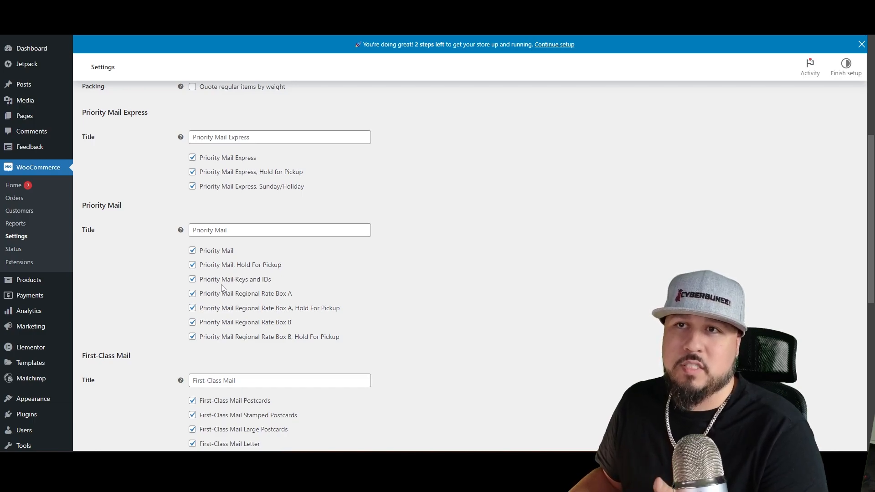
scroll(223, 287, "up", 2)
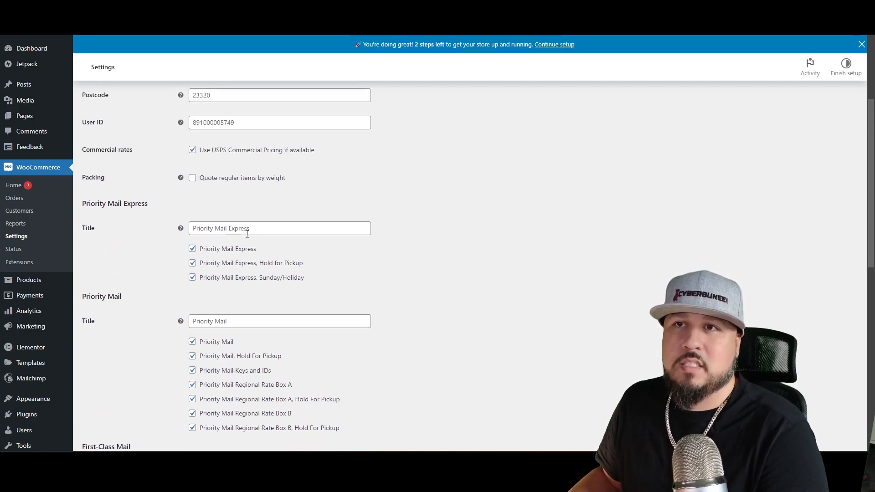
Disable all hold-for-pickup, Sunday/holiday, keys and IDs, and regional rate box variants, keeping only basic Priority Mail Express and Priority Mail.
left_click(192, 263)
left_click(193, 277)
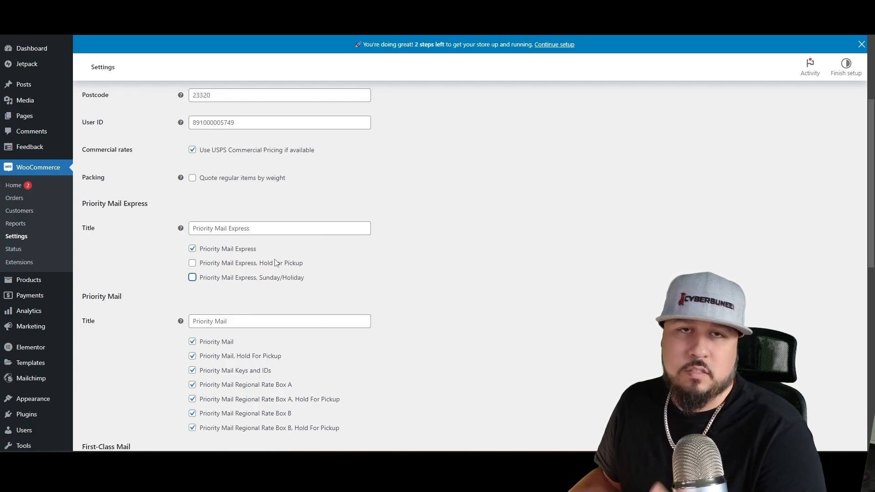
scroll(286, 266, "down", 1)
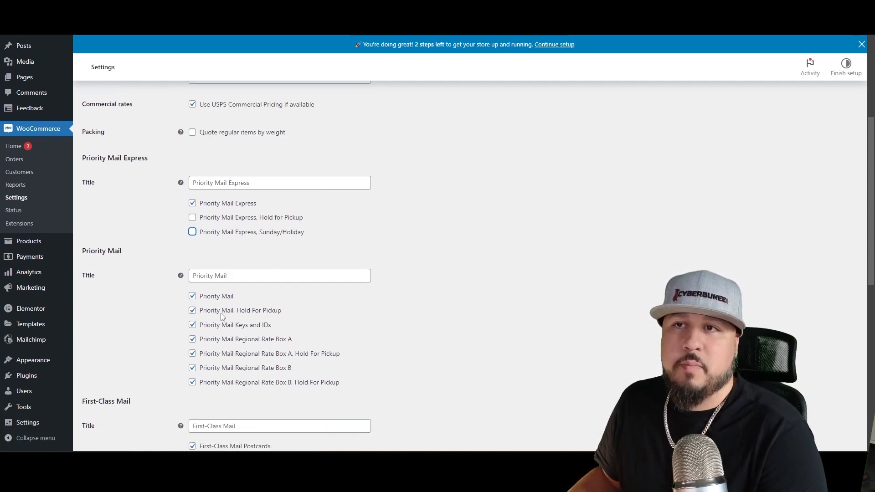
left_click(193, 310)
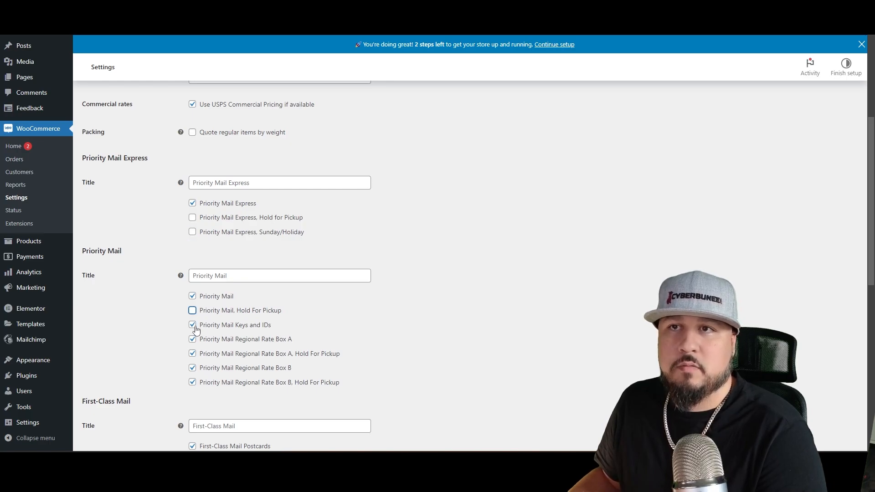
left_click(192, 325)
left_click(193, 339)
left_click(192, 354)
left_click(193, 368)
left_click(193, 382)
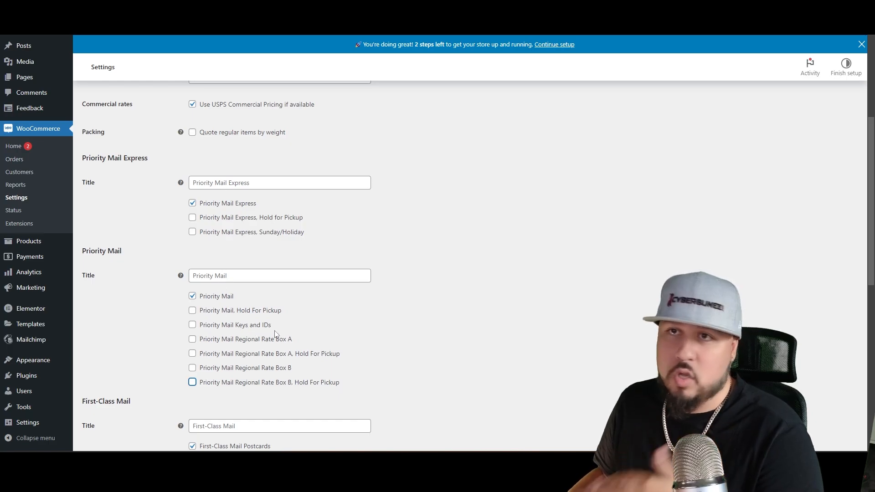
left_click(377, 329)
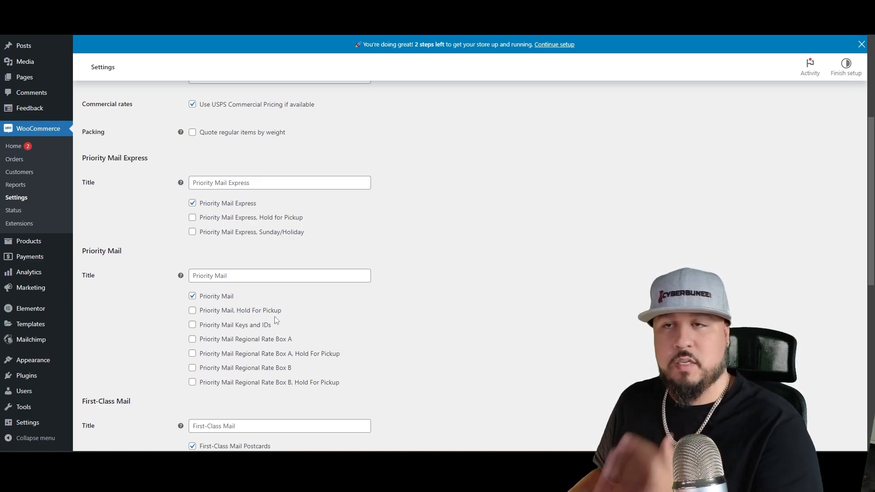
Disable all six First-Class Mail services, from postcards and letters to large envelopes.
scroll(274, 319, "down", 3)
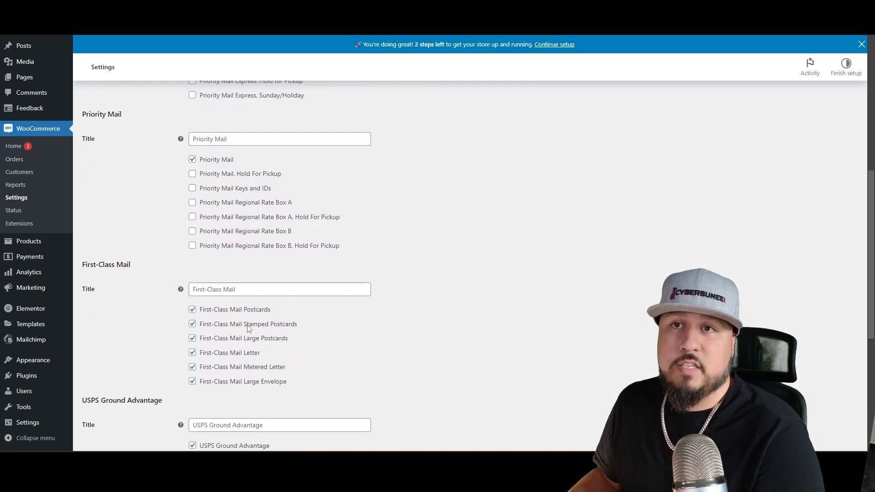
left_click(192, 310)
left_click(193, 324)
left_click(192, 338)
left_click(192, 352)
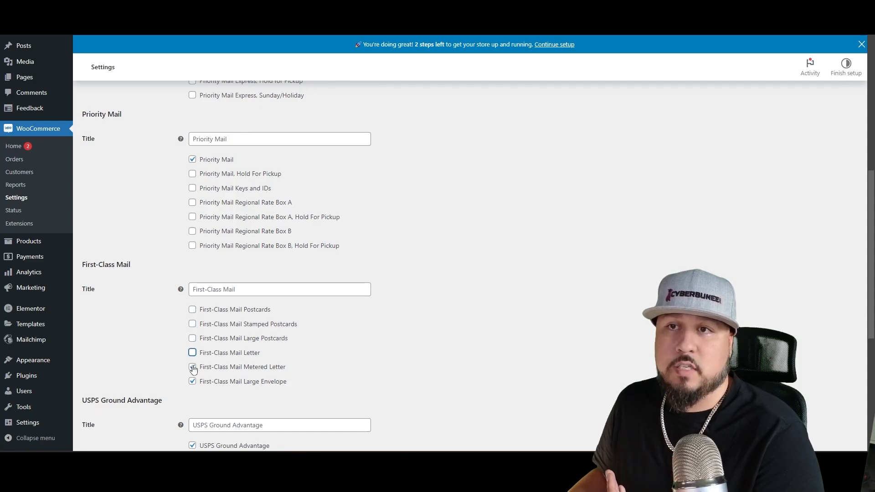
left_click(193, 367)
left_click(192, 381)
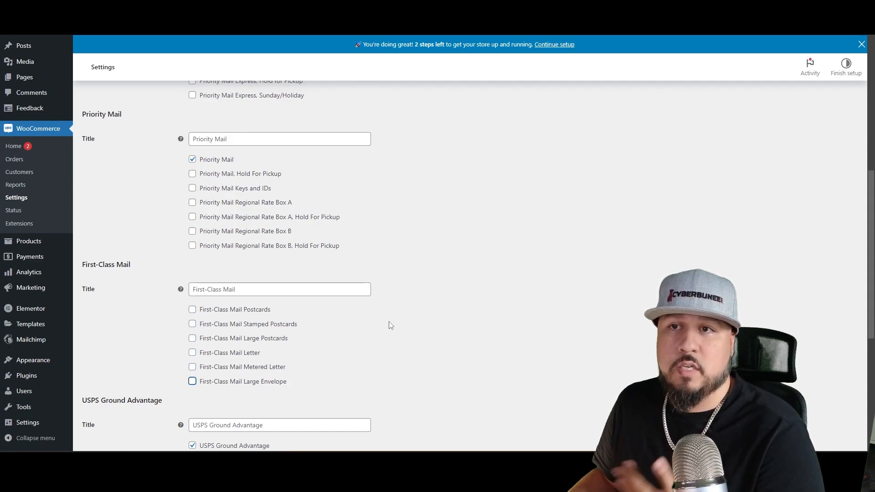
Disable the Library Mail and Media Mail services.
scroll(390, 325, "down", 3)
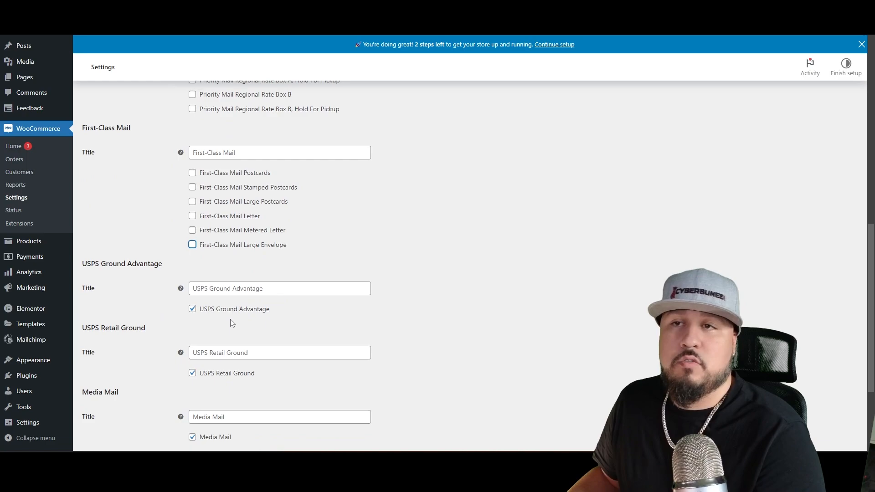
scroll(231, 329, "down", 2)
scroll(259, 327, "down", 1)
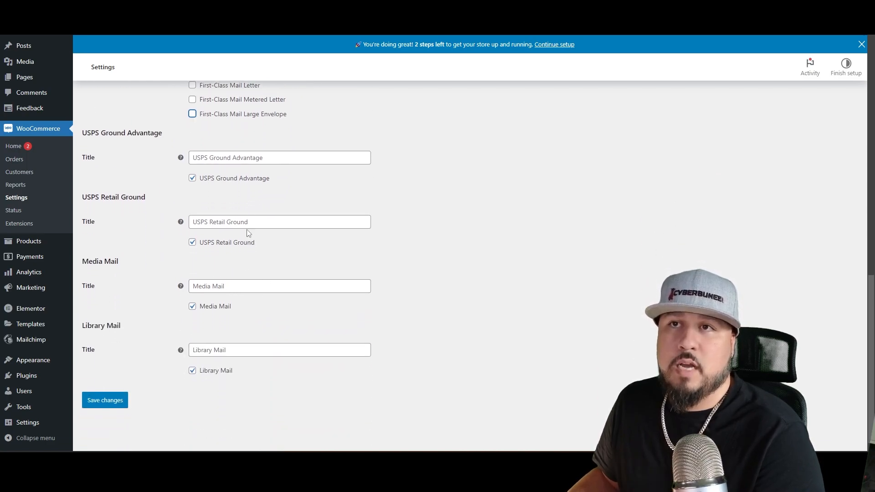
left_click(193, 371)
left_click(193, 306)
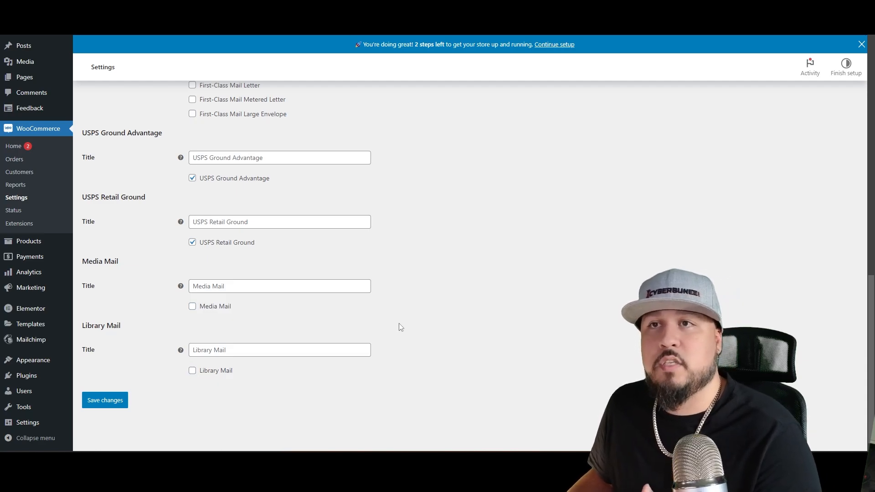
Look over the services still enabled and disable USPS Retail Ground, leaving USPS Ground Advantage enabled.
scroll(401, 327, "up", 3)
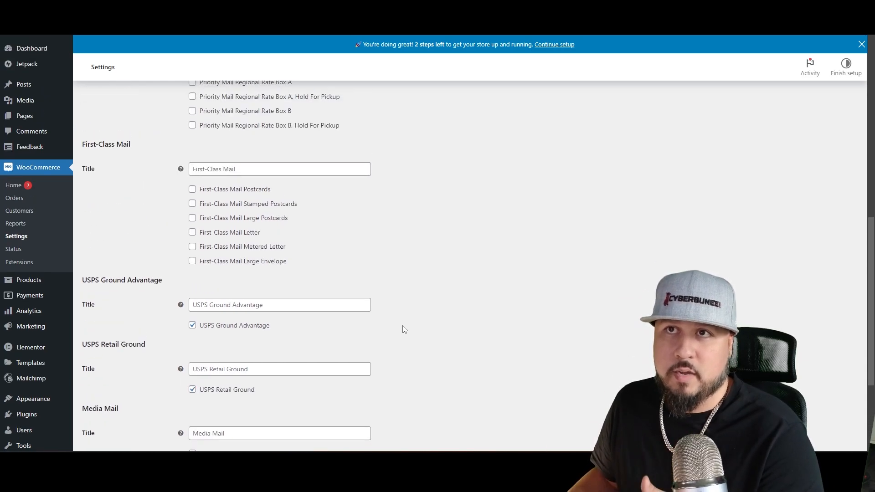
scroll(403, 328, "up", 2)
scroll(403, 329, "down", 2)
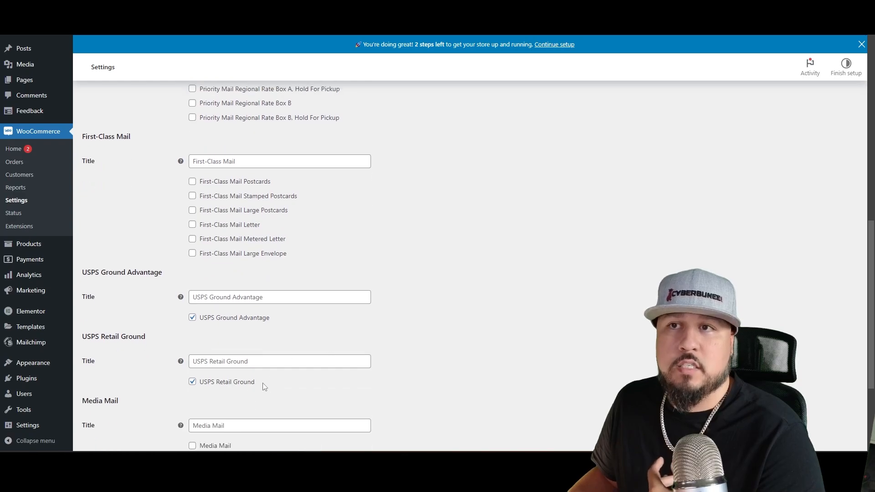
scroll(313, 381, "up", 8)
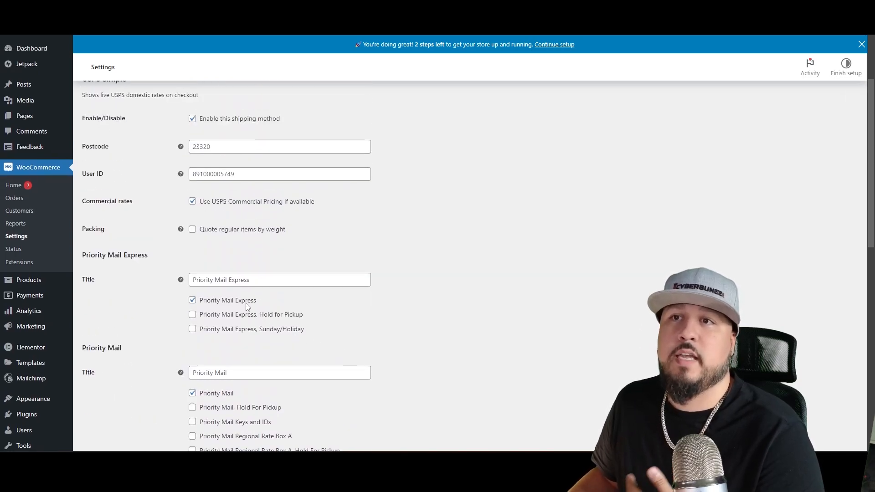
scroll(273, 319, "down", 6)
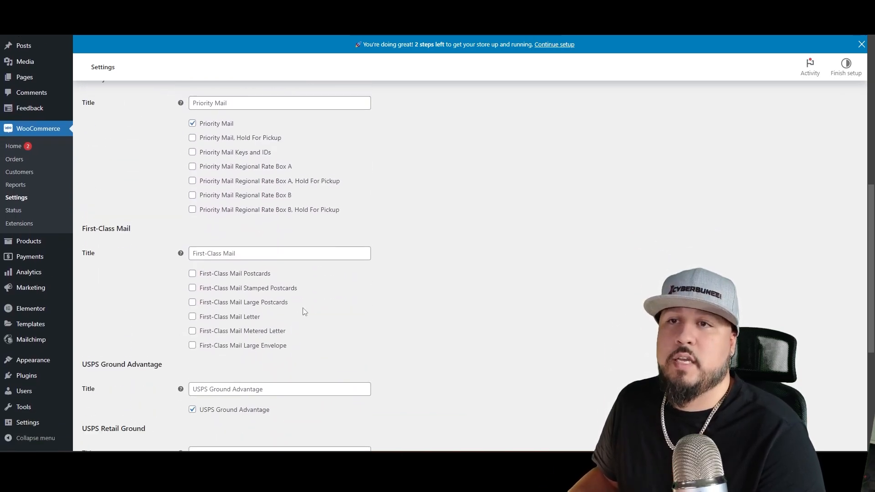
scroll(315, 319, "down", 2)
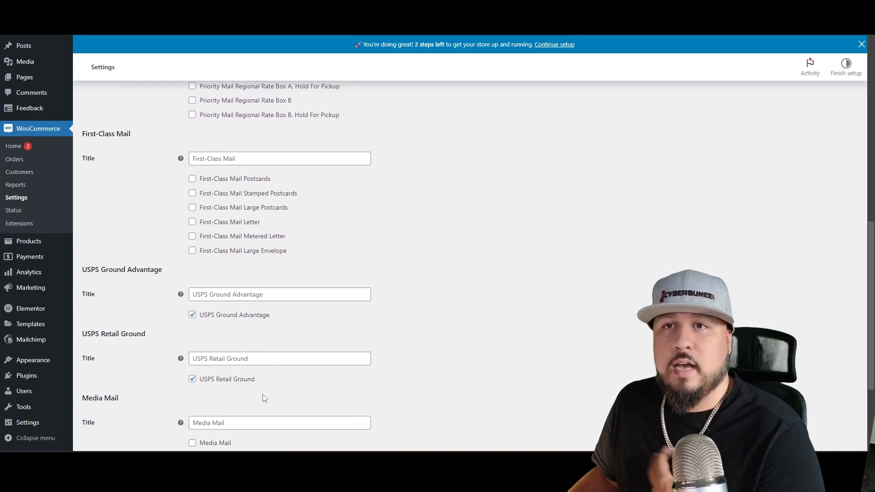
left_click(192, 379)
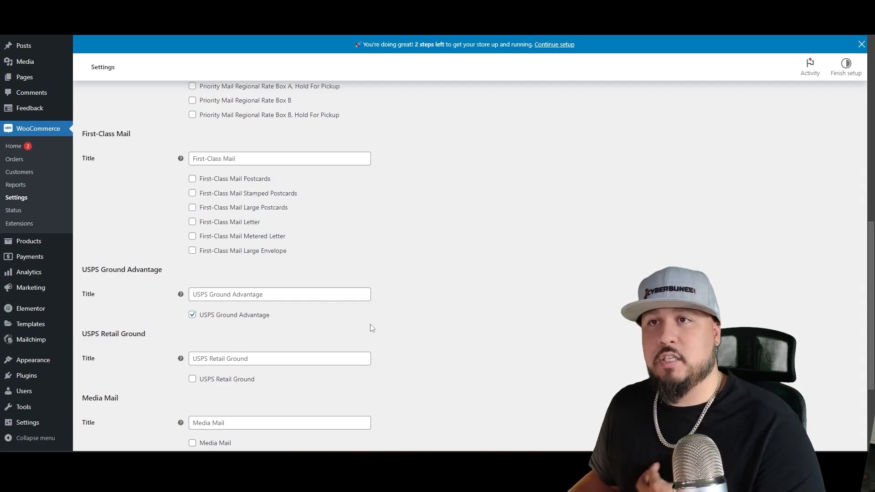
Recheck the selected USPS services and save the USPS Simple settings.
scroll(295, 341, "up", 4)
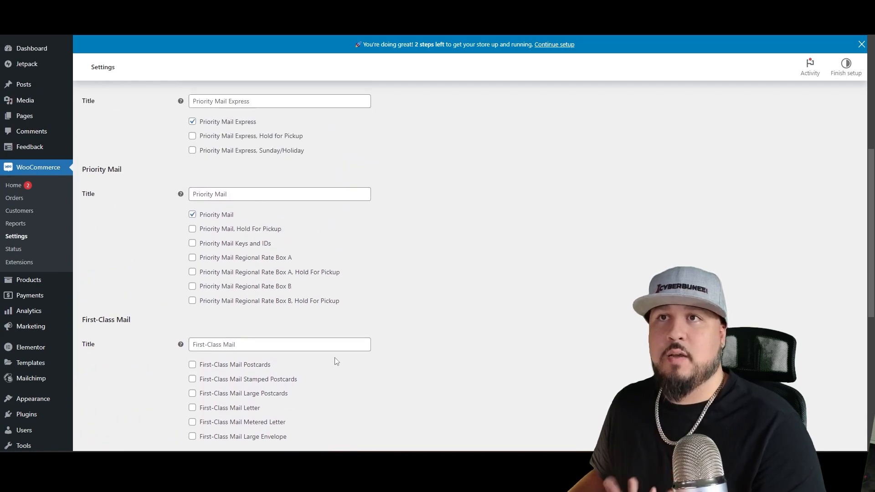
scroll(336, 361, "up", 2)
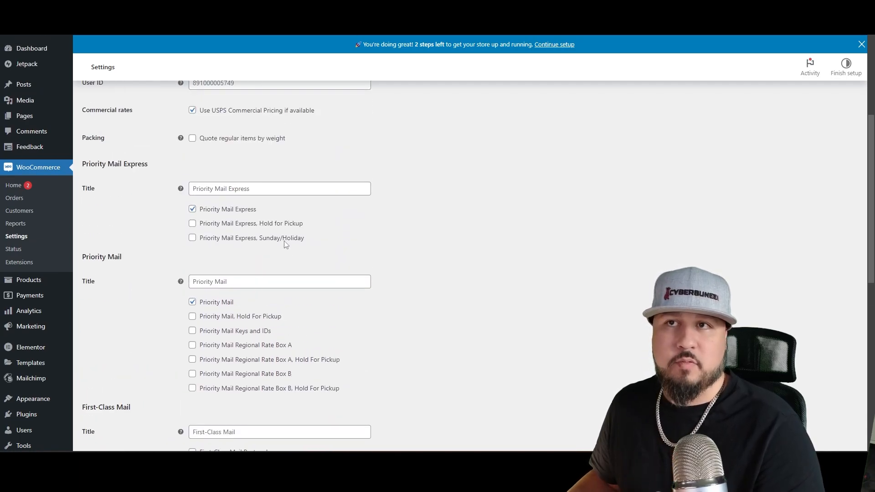
scroll(319, 262, "down", 4)
scroll(333, 270, "down", 2)
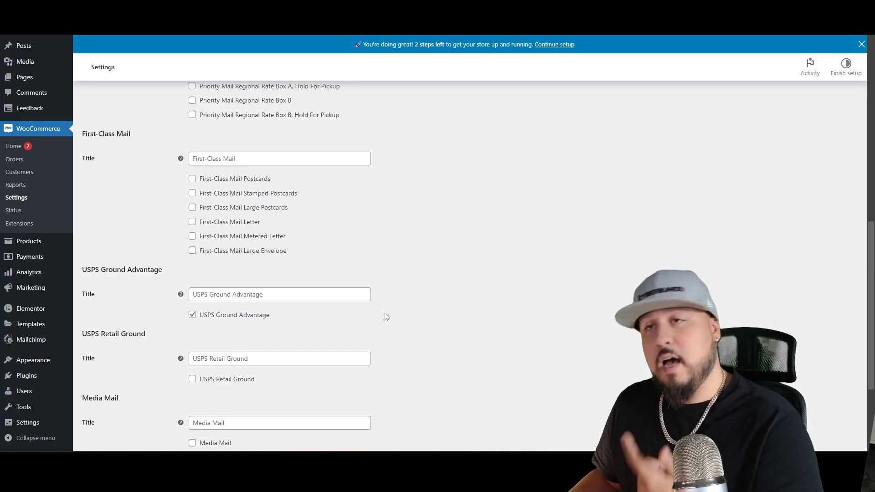
scroll(390, 316, "down", 3)
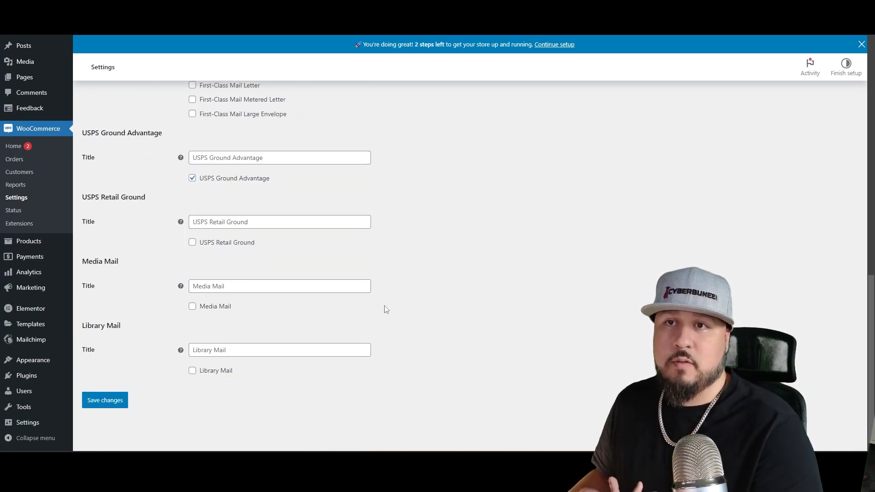
left_click(110, 403)
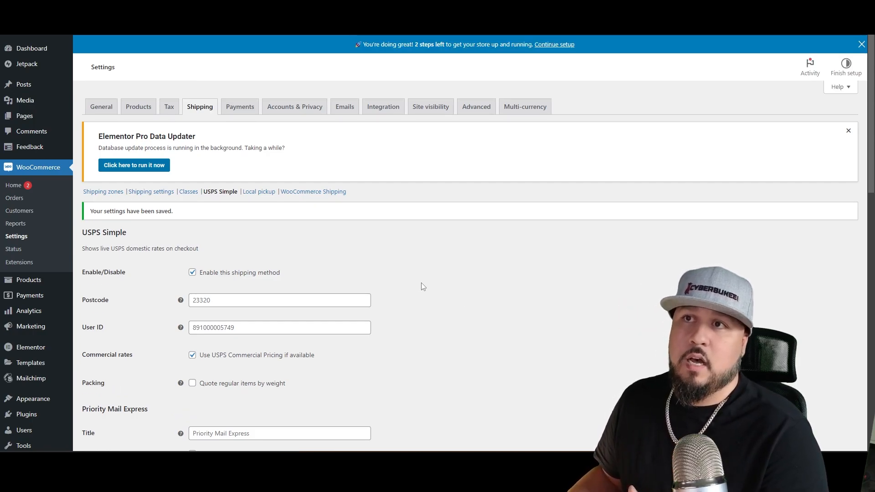
Review the store's local pickup options and shipping zones, including the United States (US) zone.
left_click(258, 192)
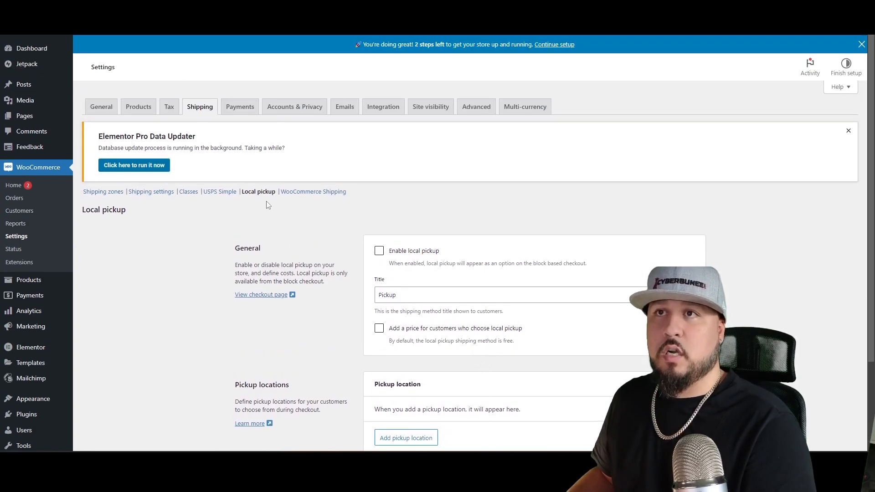
left_click(112, 195)
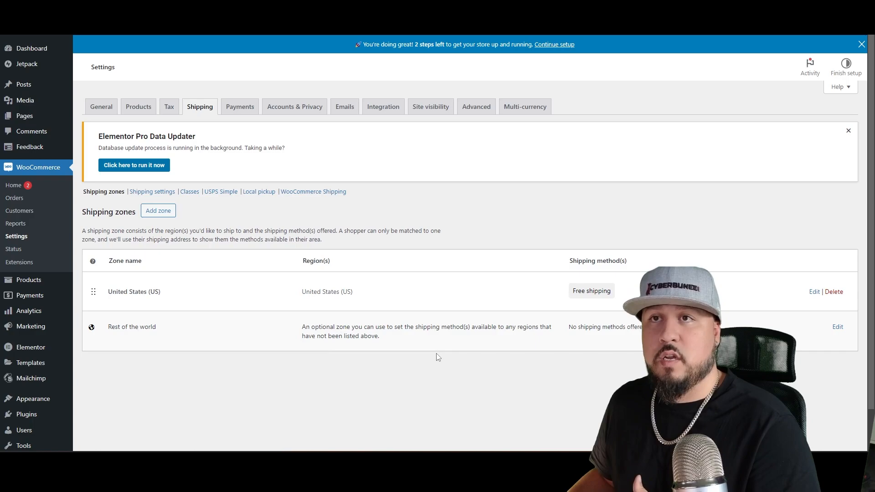
left_click(814, 295)
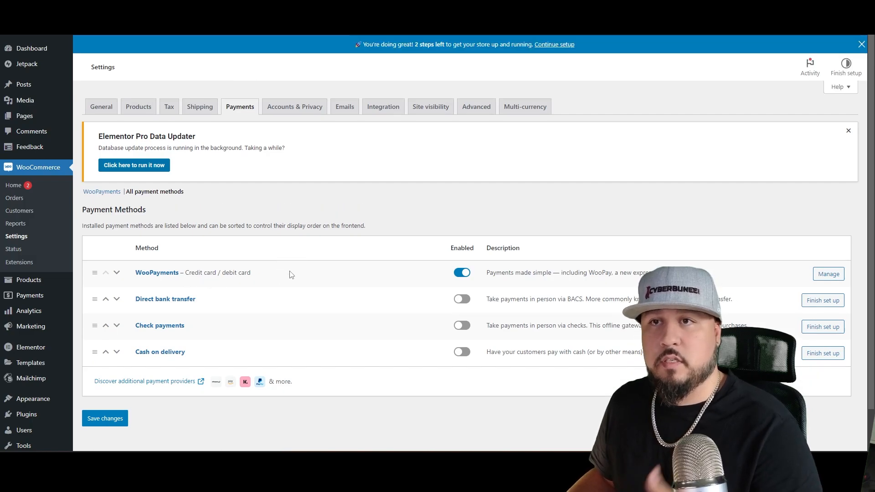
Open the store's Accounts & Privacy settings and dismiss the Elementor Pro Data Updater notice.
left_click(296, 109)
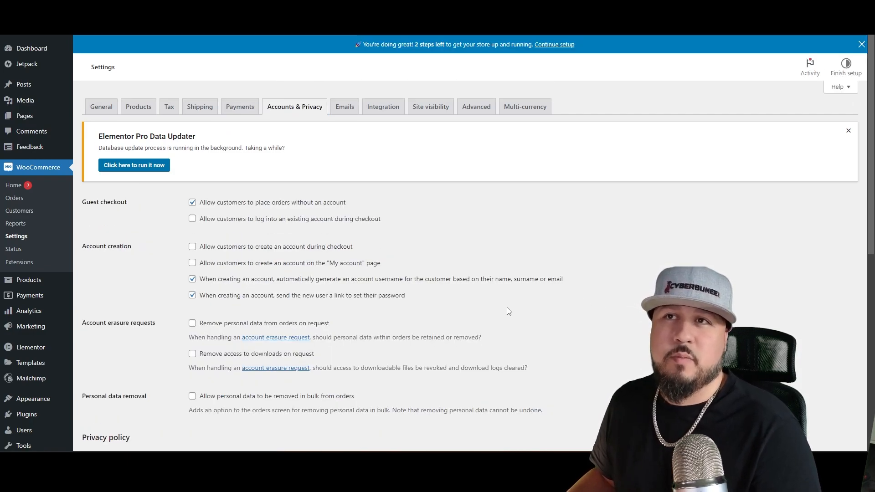
left_click(849, 131)
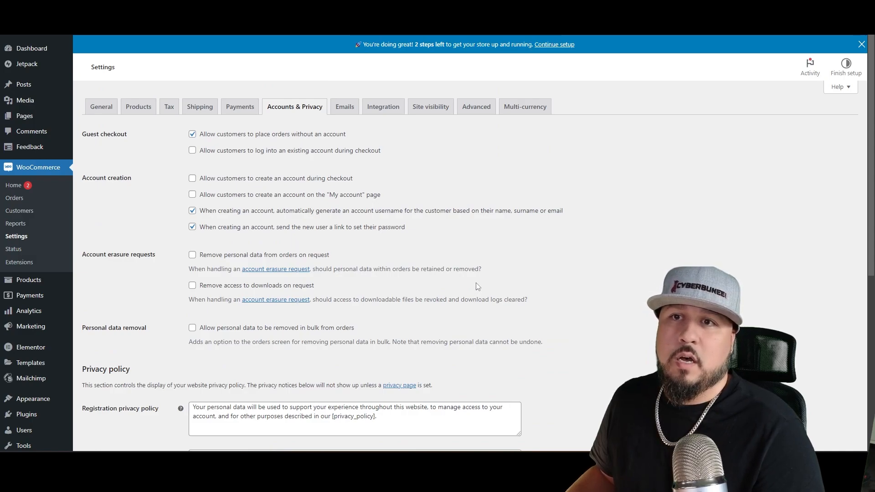
Review the Accounts & Privacy options, including guest checkout, account creation, privacy policy texts and personal data retention.
scroll(477, 286, "down", 6)
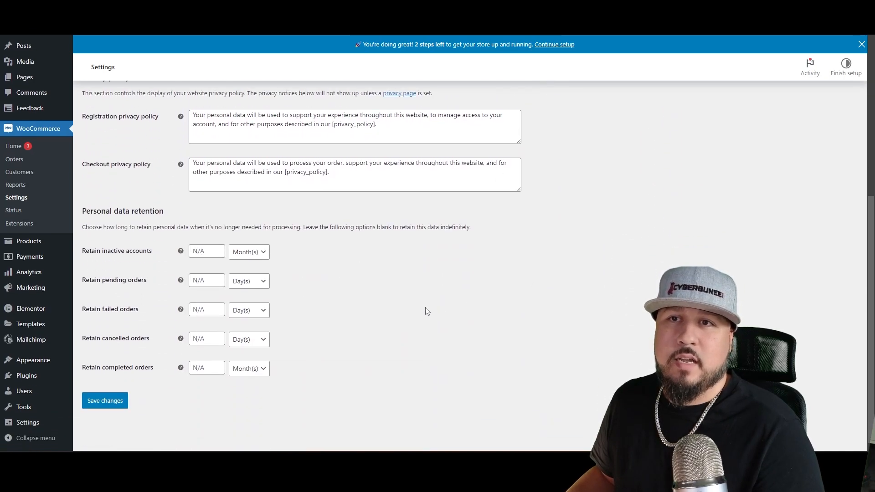
scroll(502, 330, "up", 2)
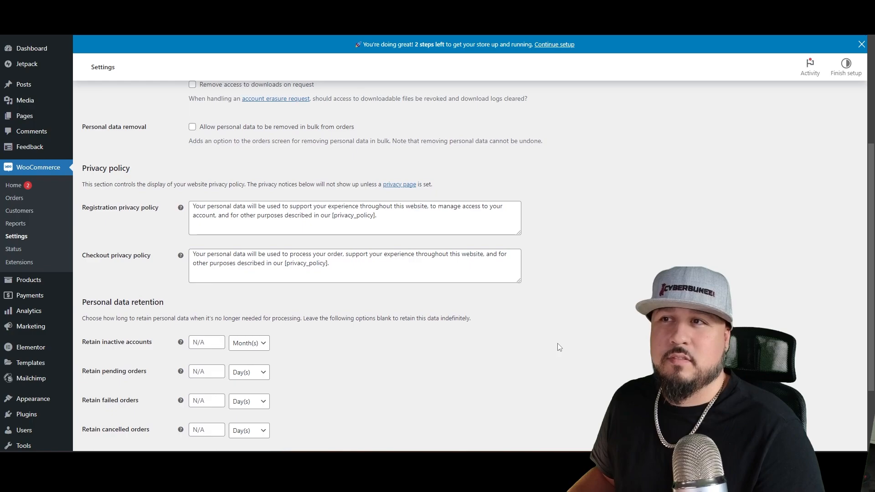
scroll(557, 343, "up", 4)
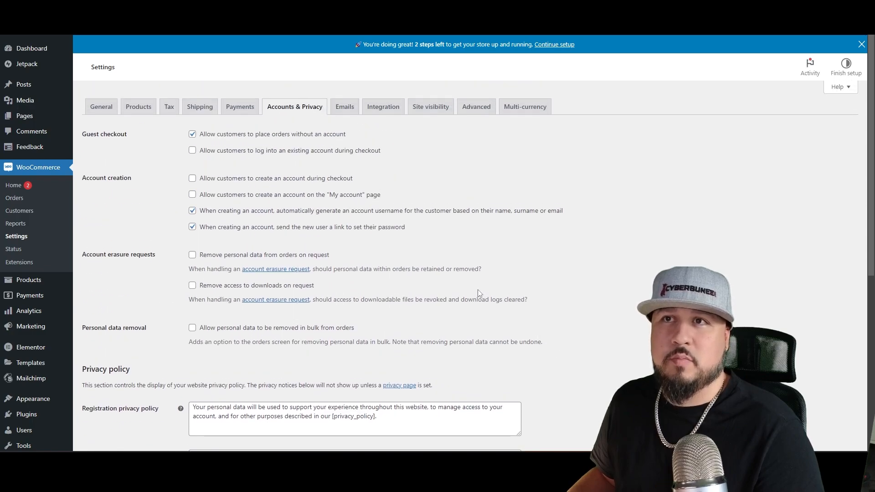
Open the store's Emails settings and review the email notifications list and the email sender options.
left_click(344, 107)
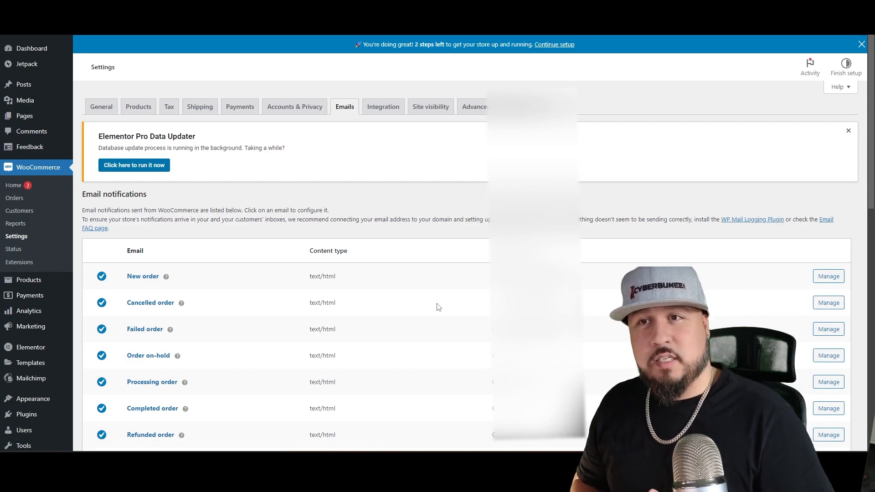
scroll(438, 306, "down", 3)
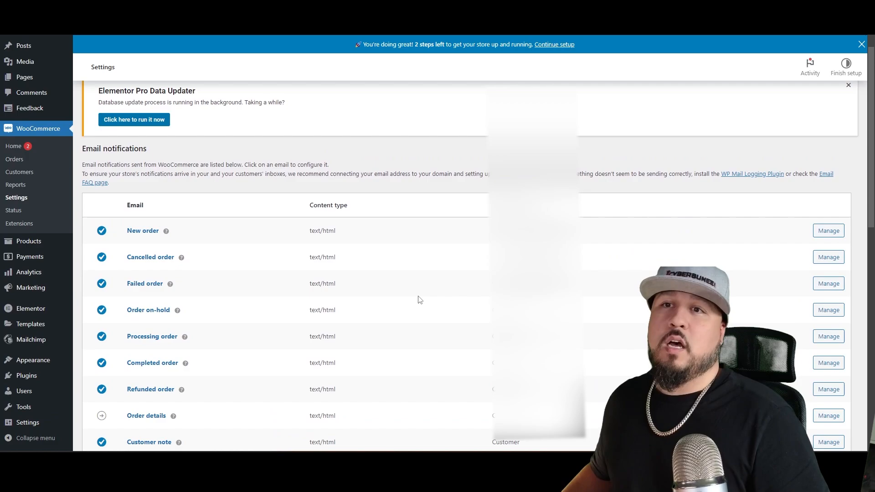
scroll(420, 300, "up", 2)
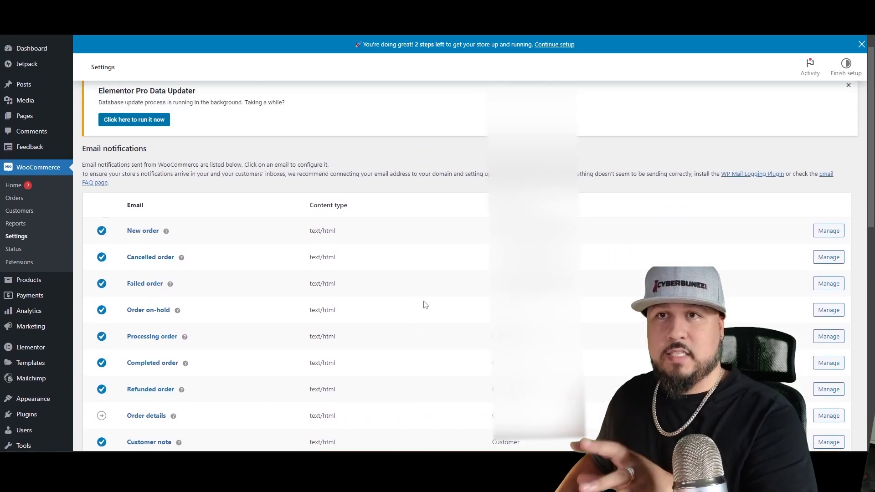
scroll(422, 314, "down", 1)
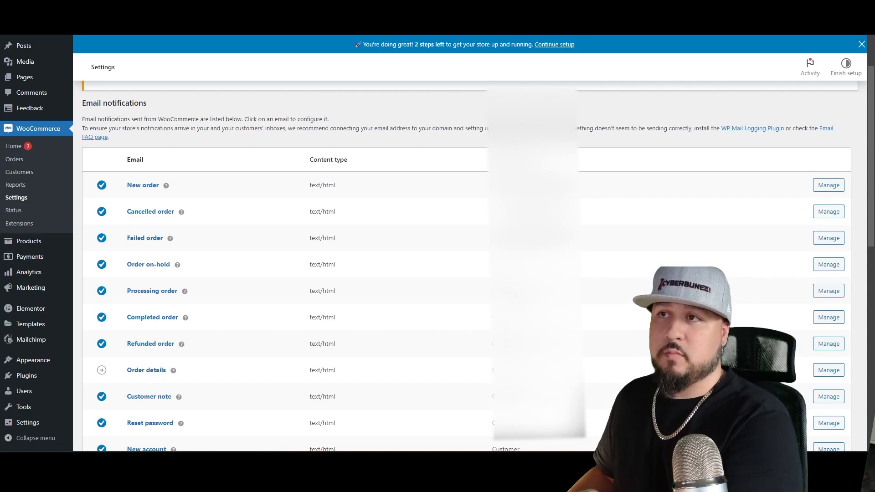
scroll(465, 264, "down", 4)
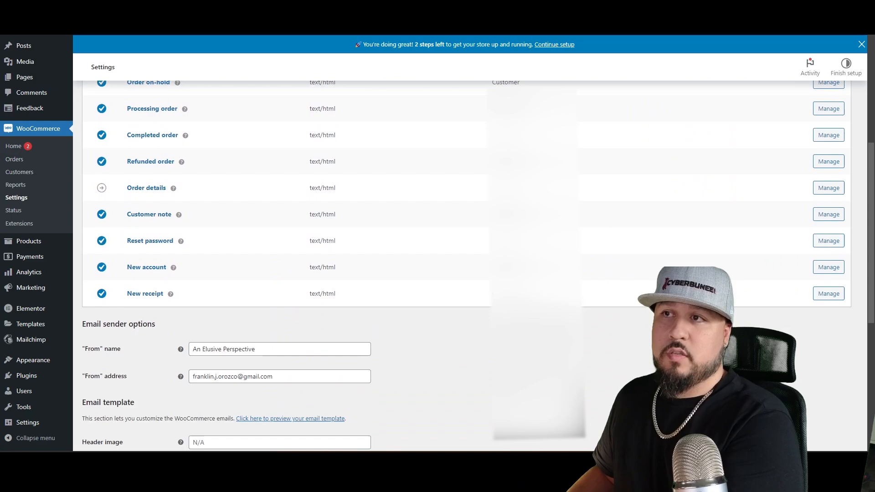
scroll(464, 265, "up", 2)
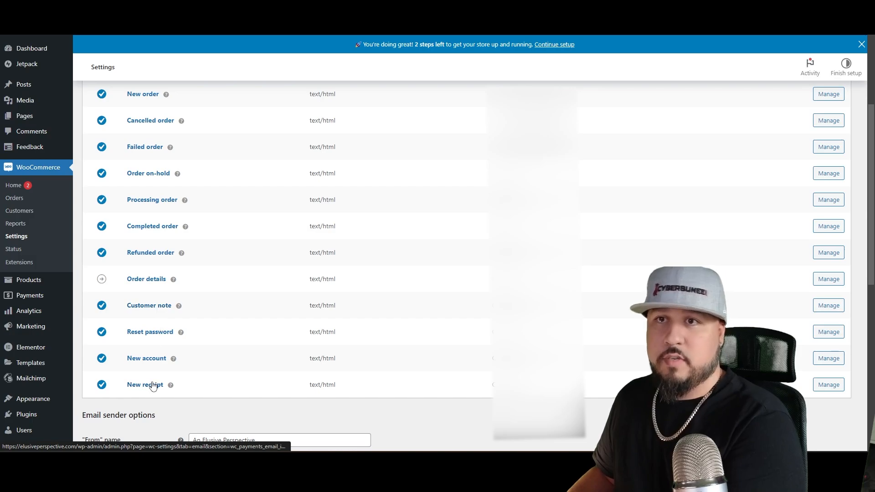
scroll(153, 387, "up", 1)
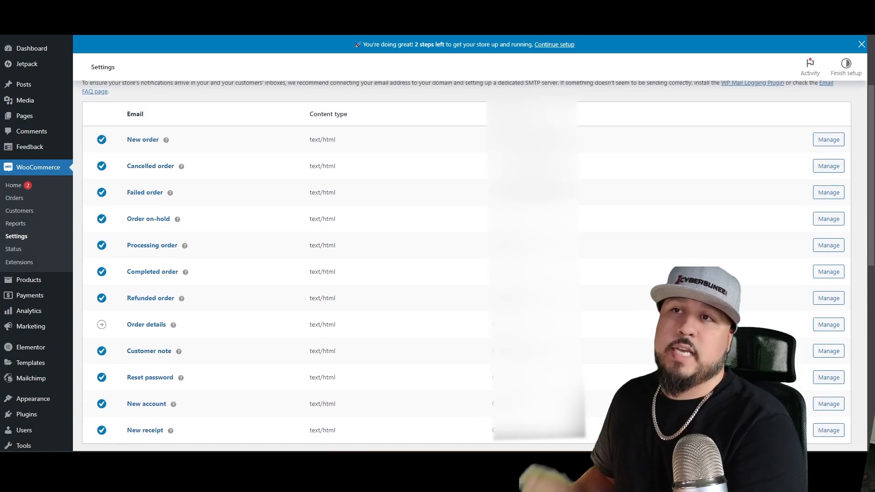
scroll(268, 272, "up", 2)
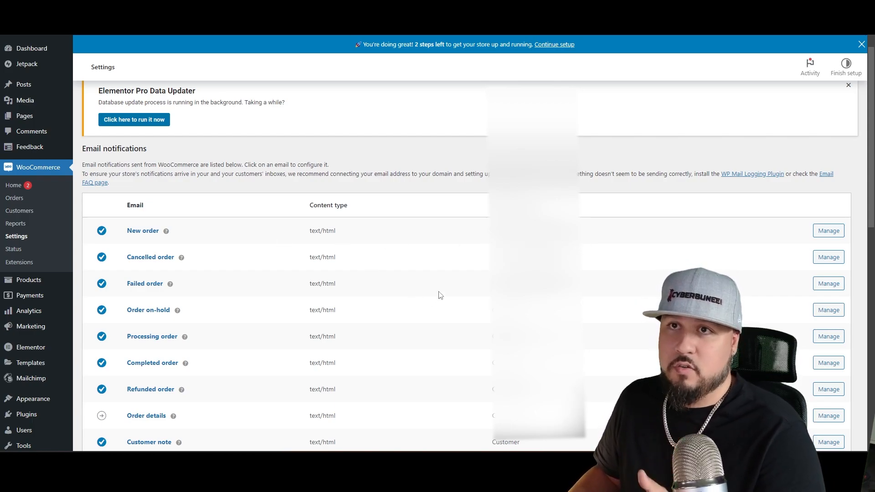
scroll(440, 296, "up", 1)
Check the Integration settings, and review the Advanced page setup, checkout endpoints and account endpoints with the Elementor Pro Data Updater notice dismissed.
left_click(386, 108)
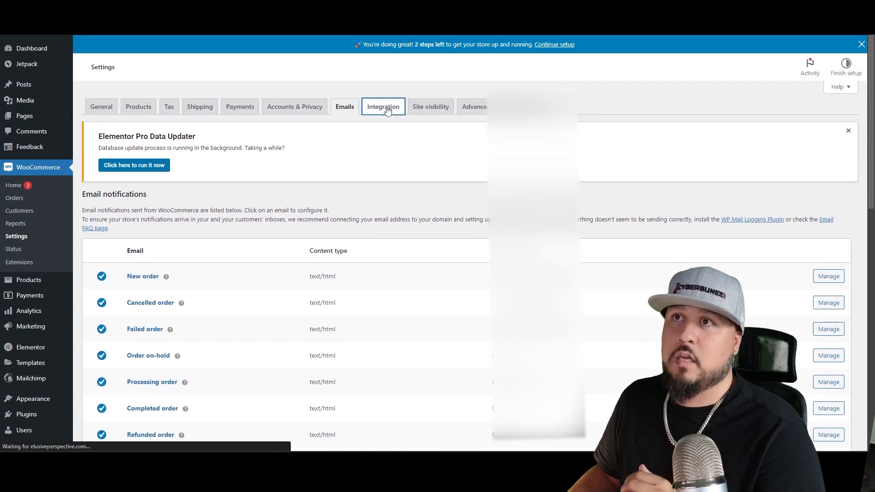
left_click(477, 108)
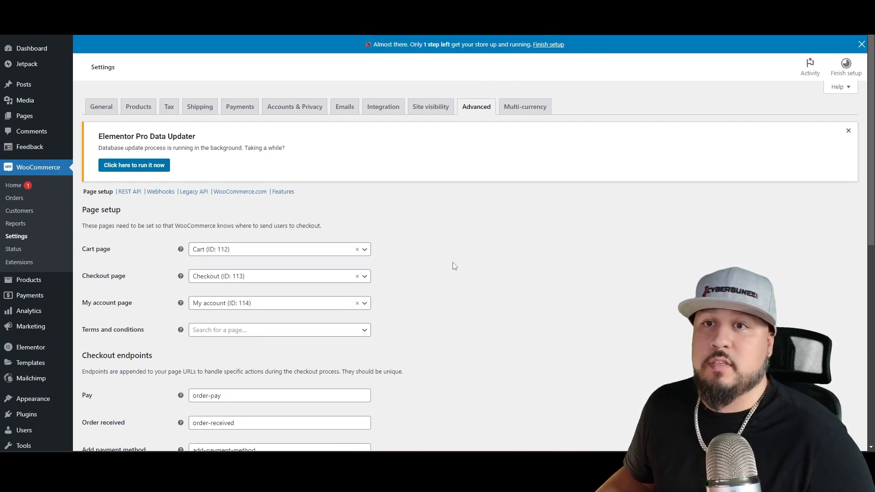
left_click(849, 131)
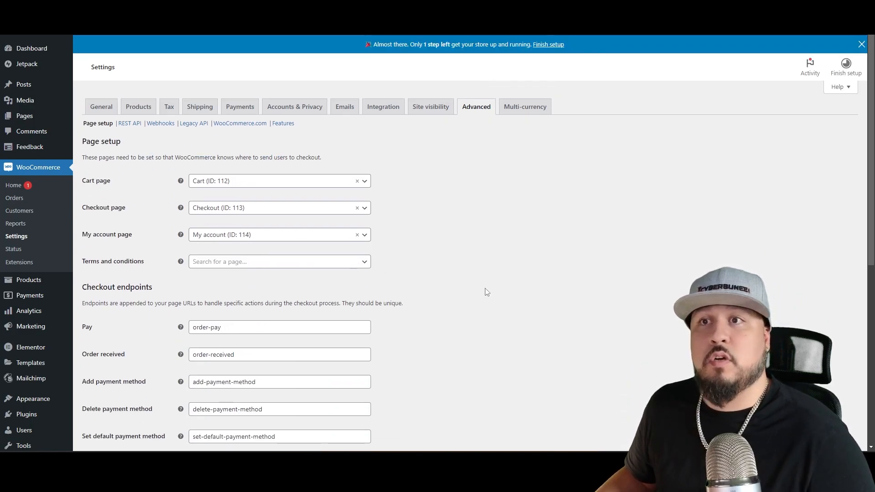
scroll(482, 290, "down", 5)
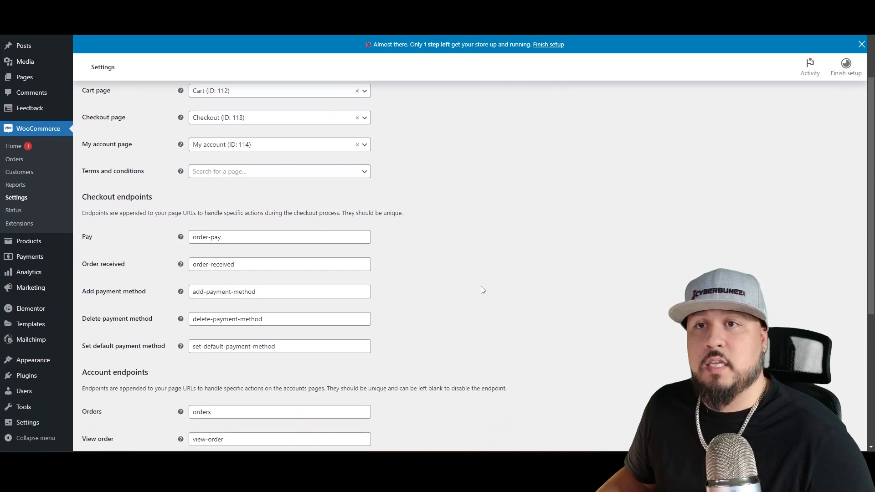
scroll(481, 286, "down", 2)
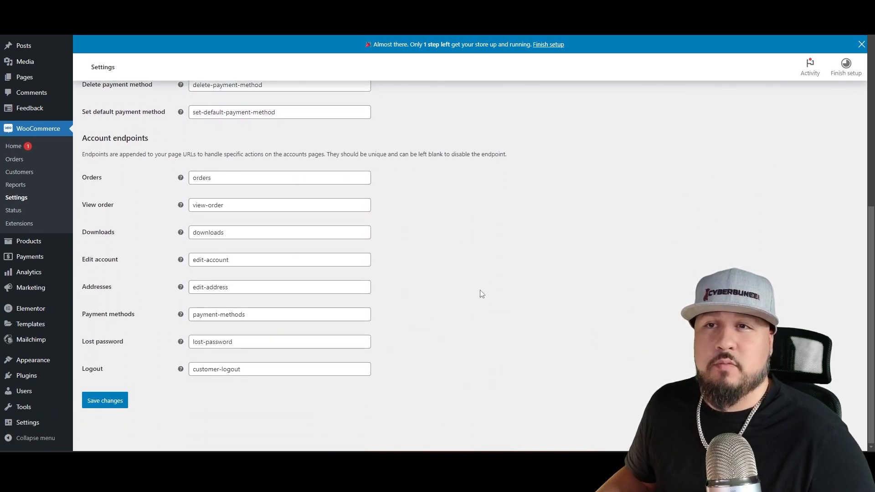
scroll(477, 311, "up", 7)
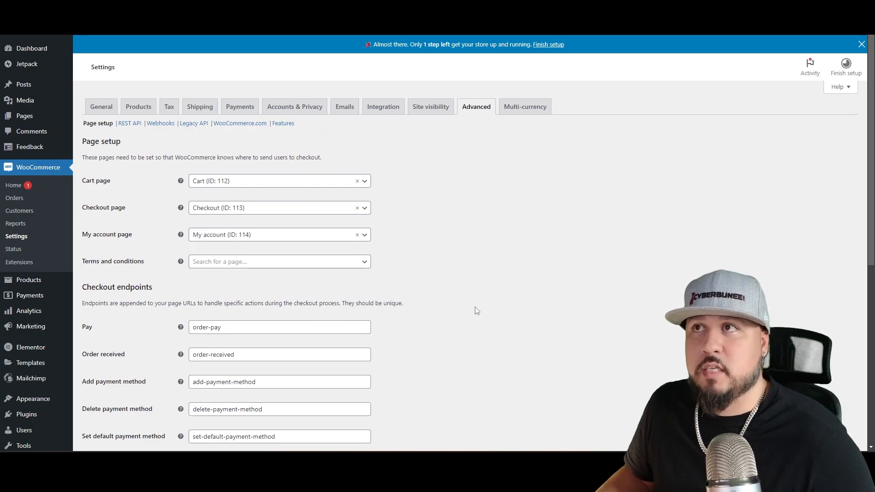
View the Multi-currency settings with the Elementor Pro Data Updater notice dismissed, and return to the store's General settings.
left_click(527, 109)
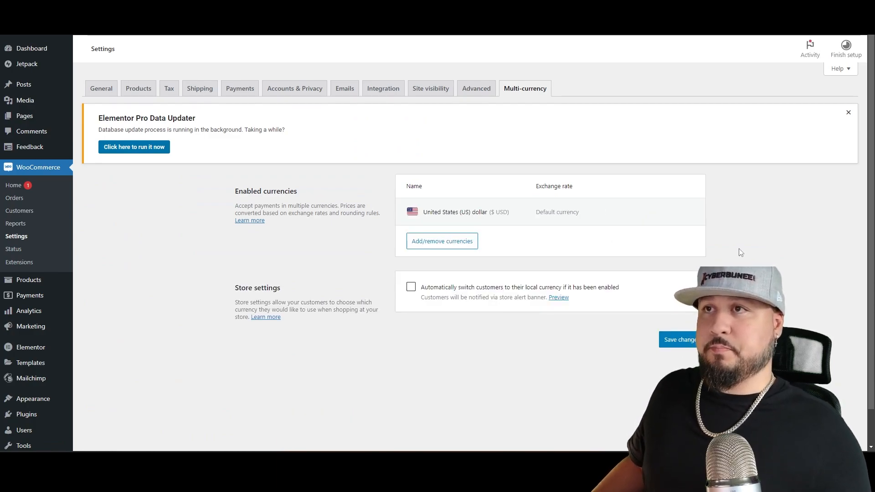
left_click(848, 132)
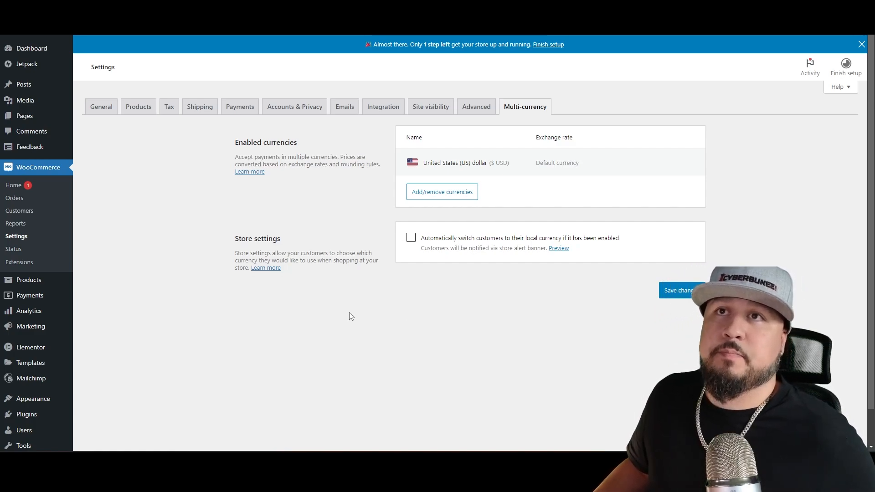
left_click(101, 107)
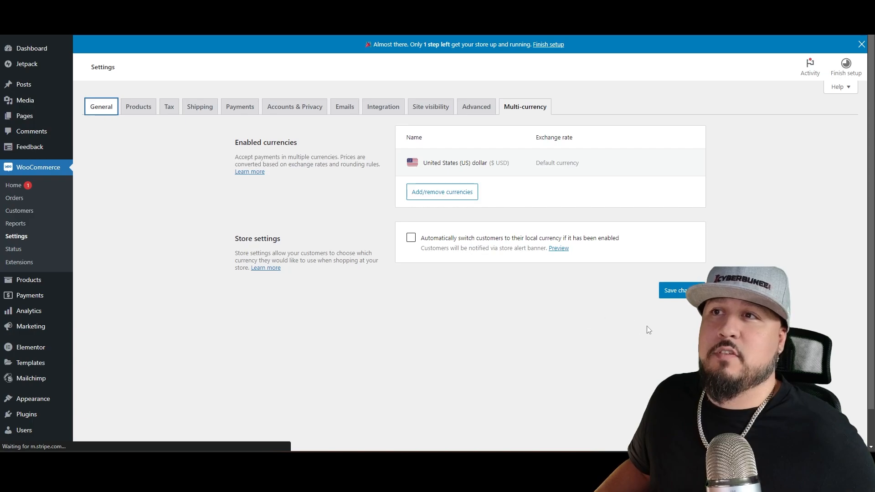